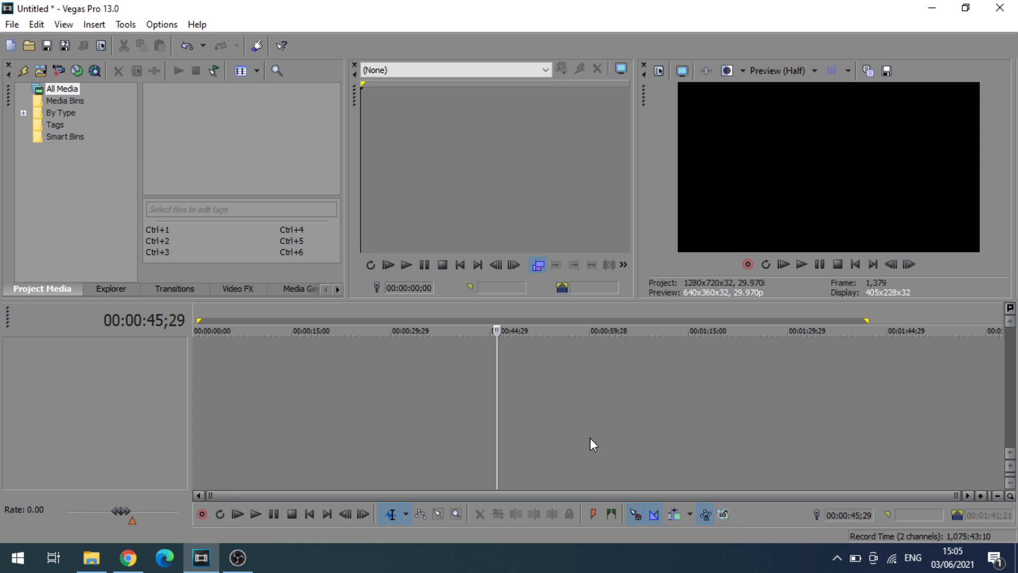
left_click_drag(673, 419, 151, 409)
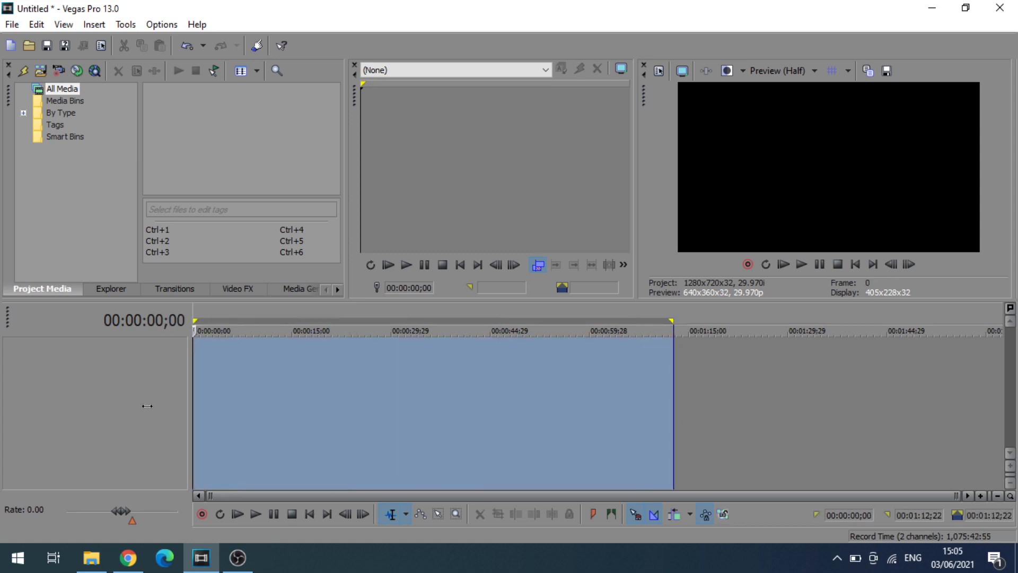
left_click(716, 408)
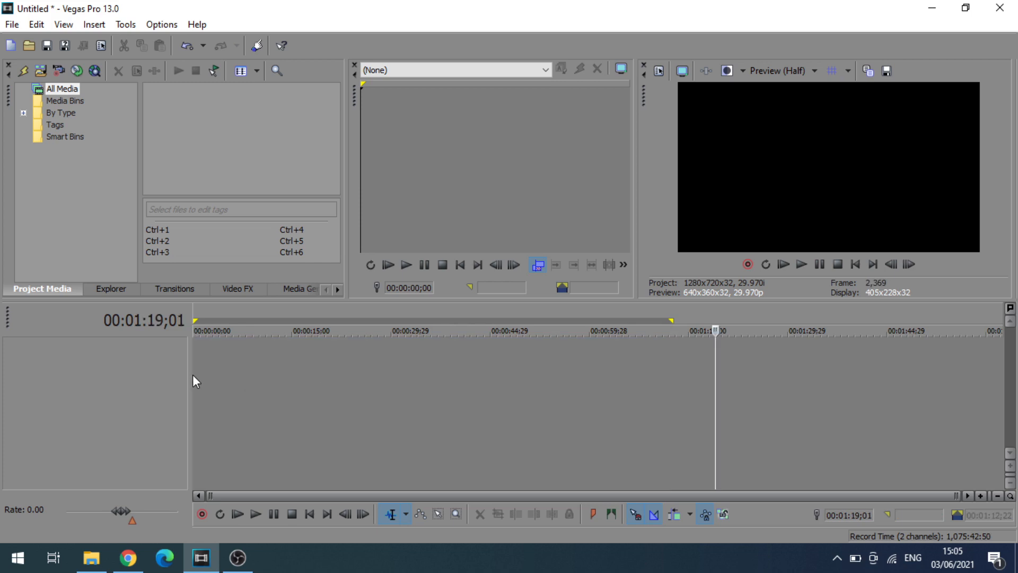
left_click_drag(193, 374, 775, 358)
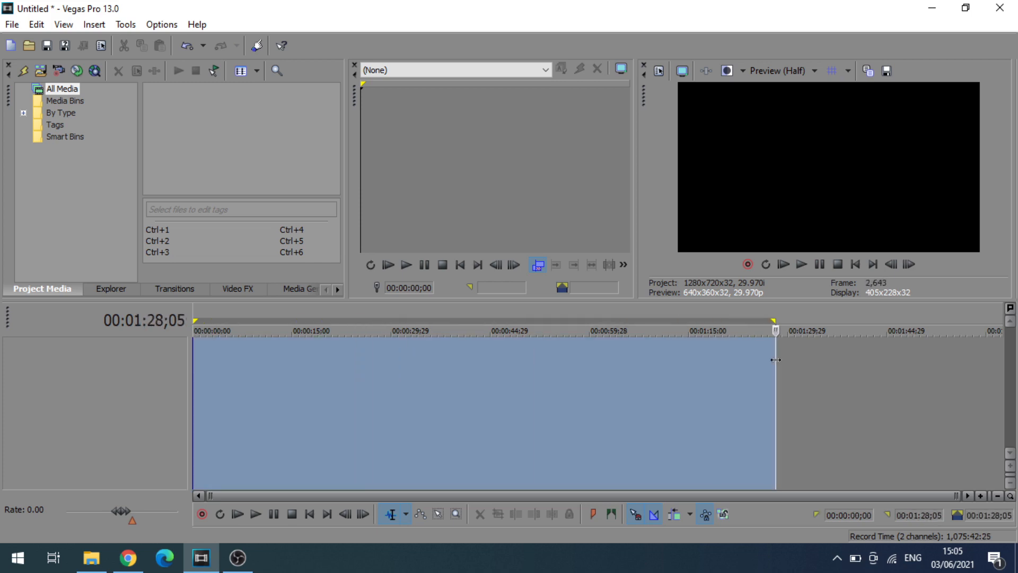
left_click(831, 387)
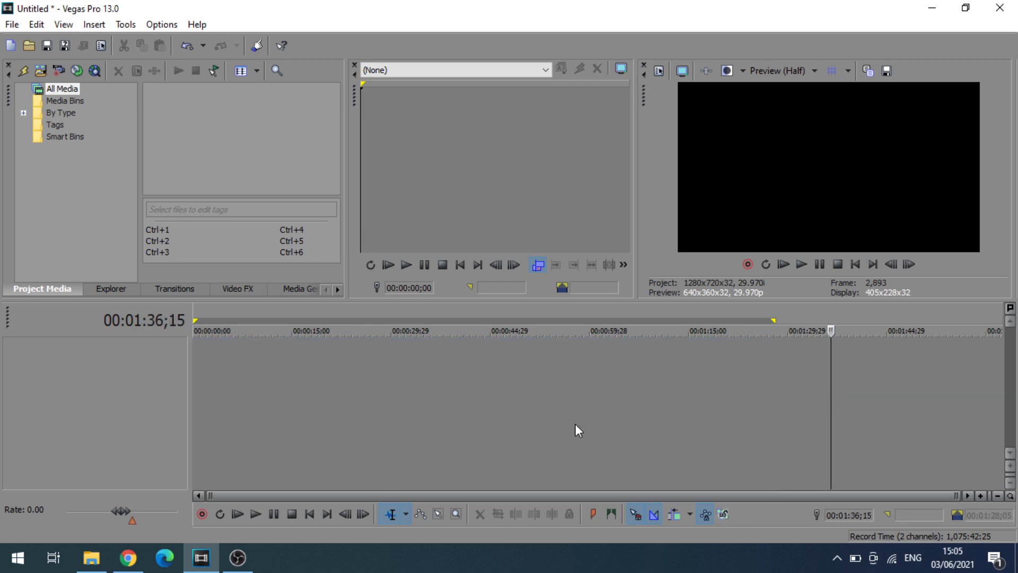
left_click(558, 415)
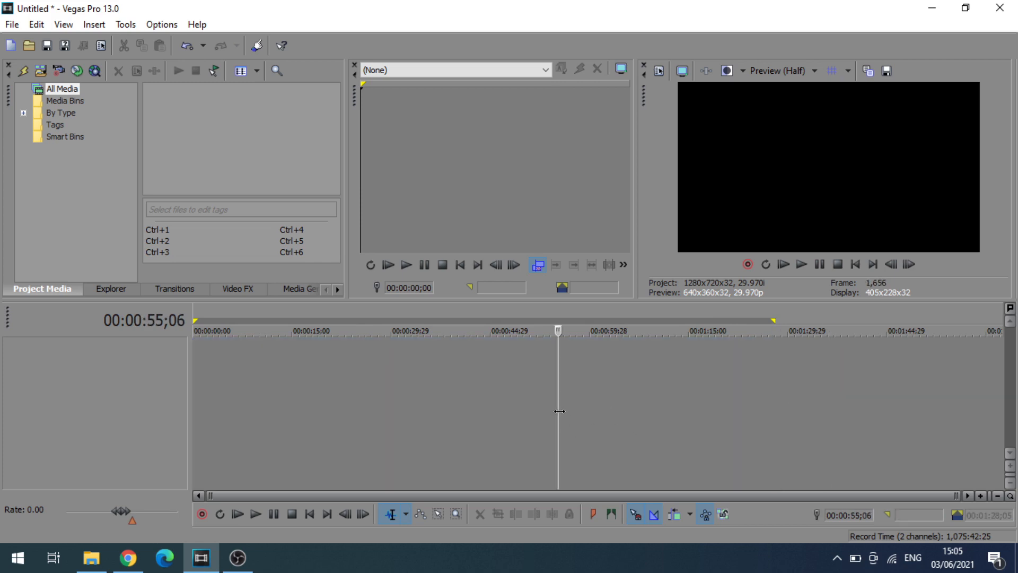
key("ctrl+Home")
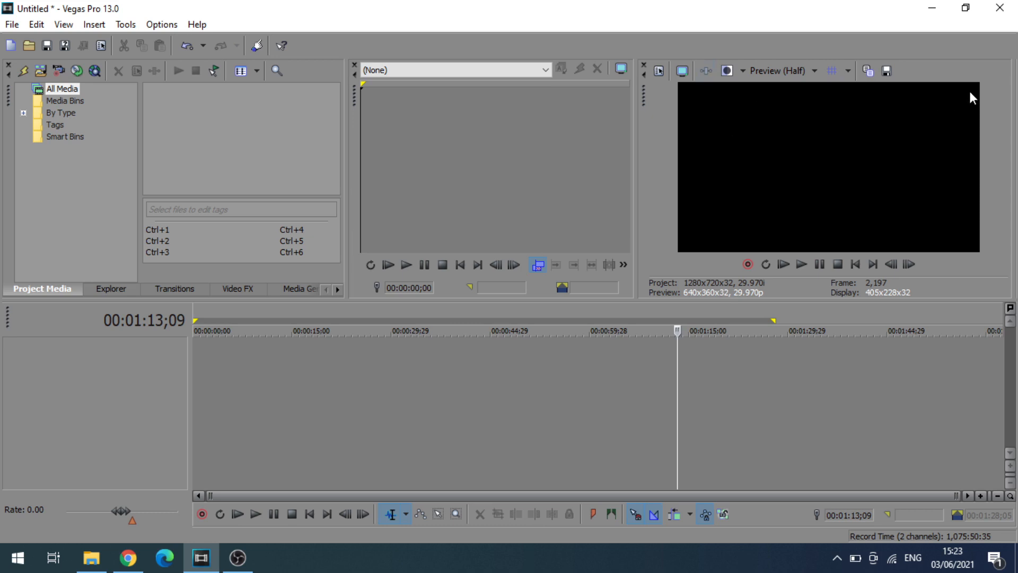
left_click(784, 69)
mouse_move(790, 107)
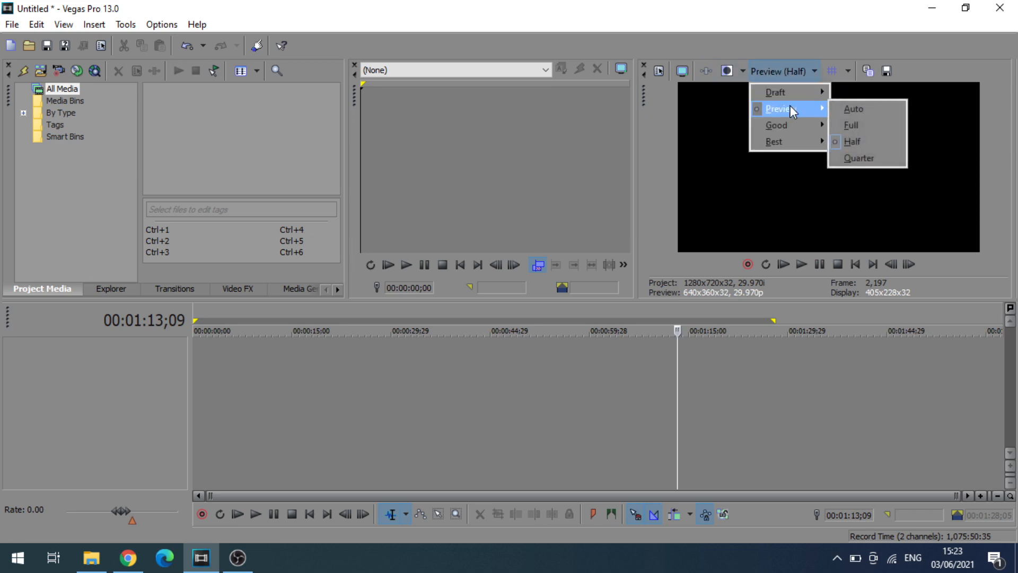
mouse_move(825, 148)
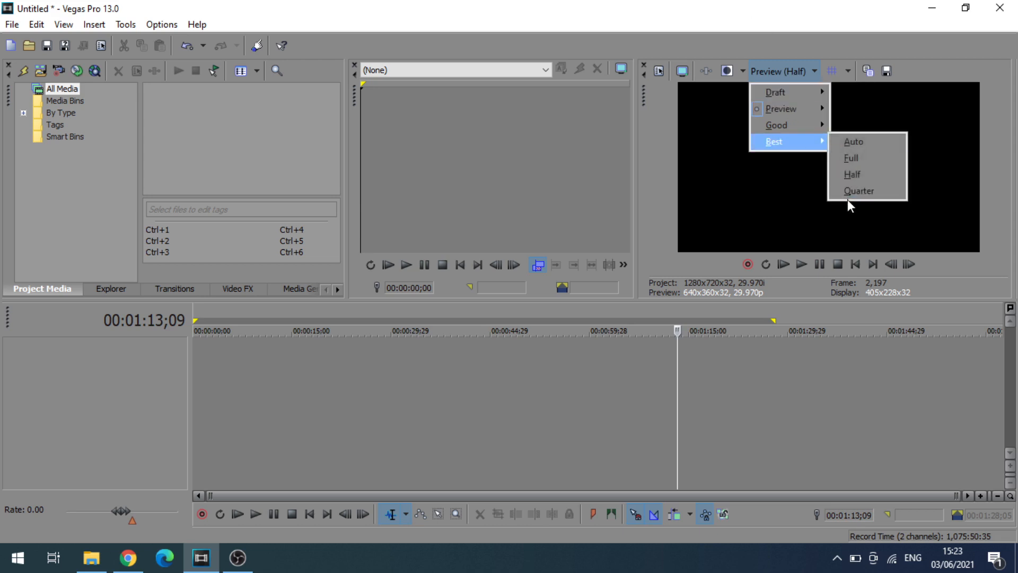
left_click(595, 313)
left_click(596, 313)
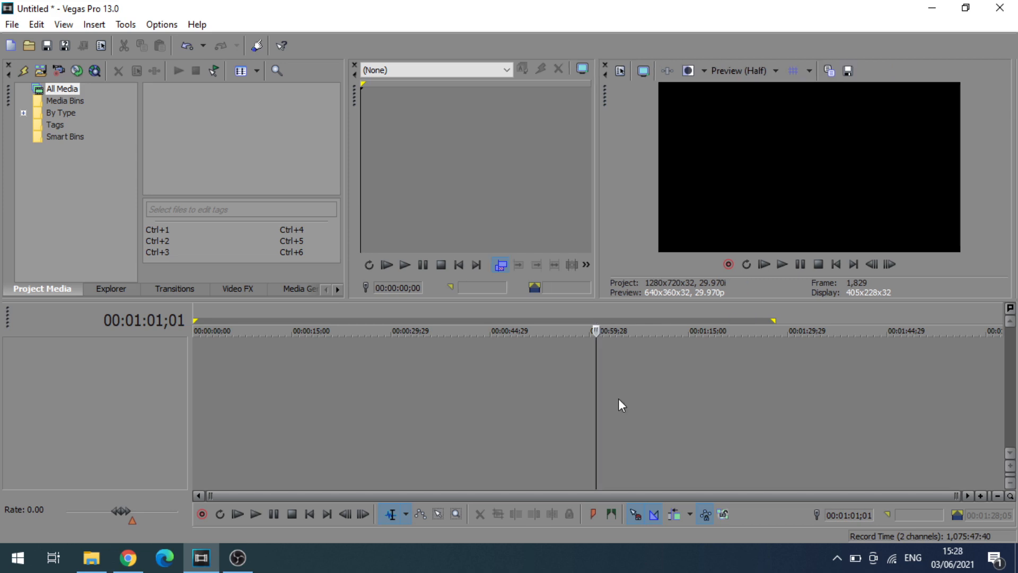
Set the project's video frame size to 1920 wide by 1080 high in the project properties
left_click(618, 70)
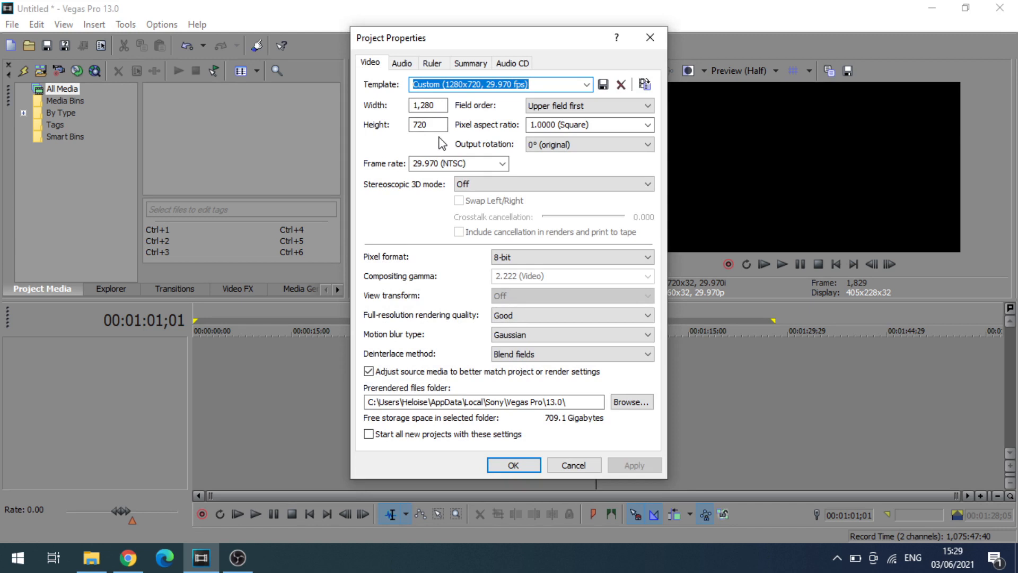
double_click(418, 105)
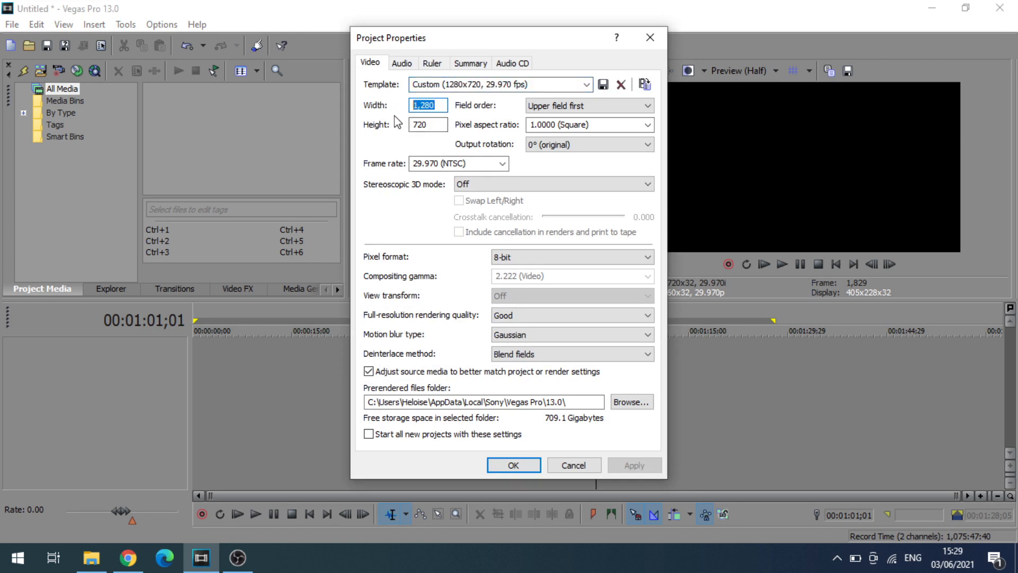
type("1920")
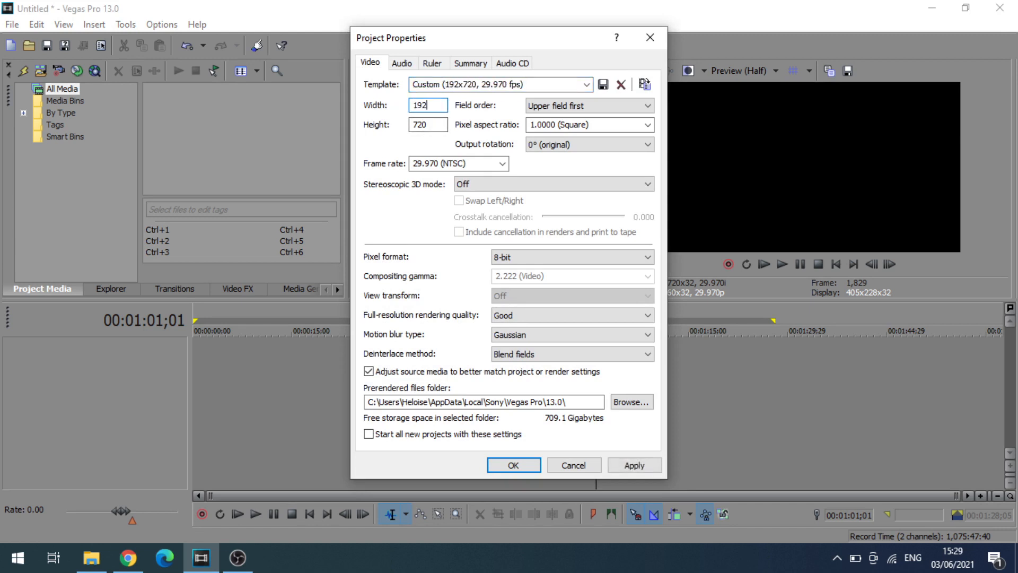
double_click(426, 125)
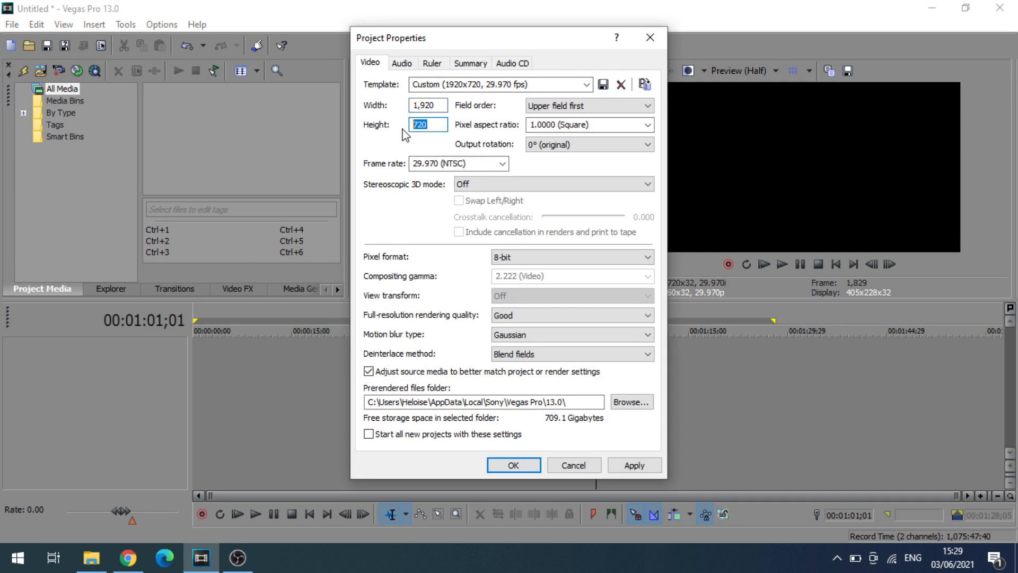
type("1080")
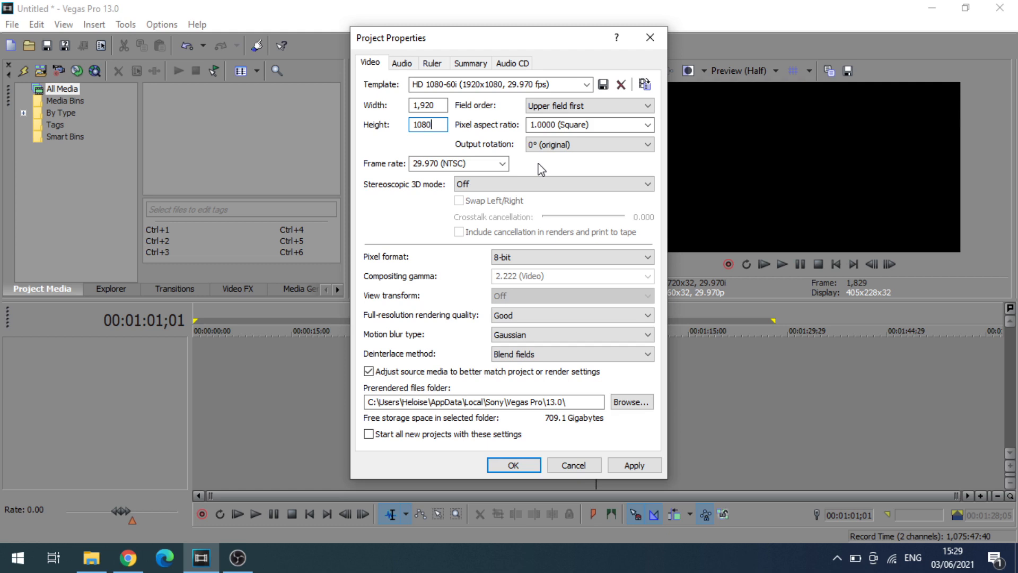
Set the project frame rate to 24.000 (Film) and apply the project properties
left_click(502, 164)
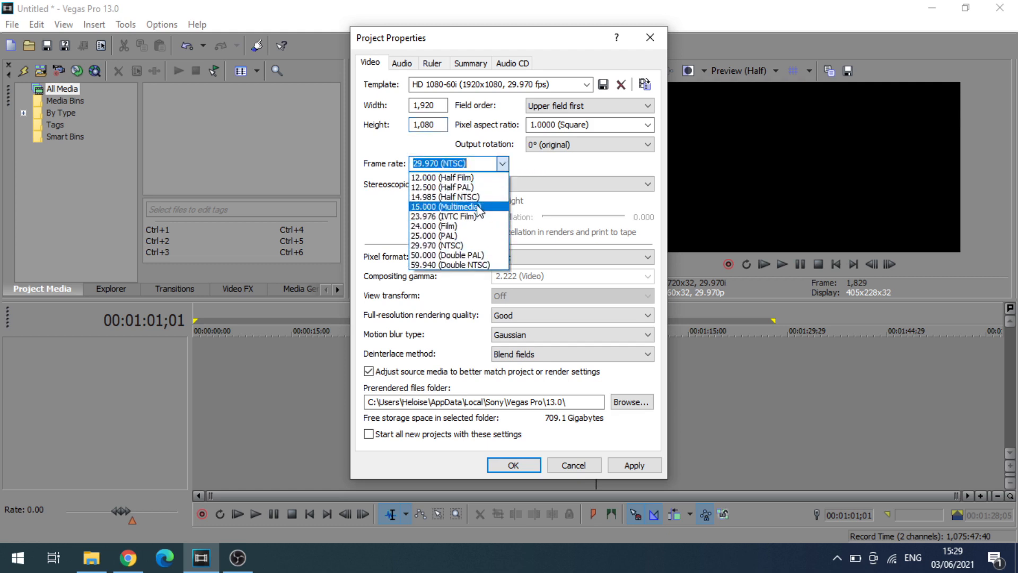
left_click(470, 227)
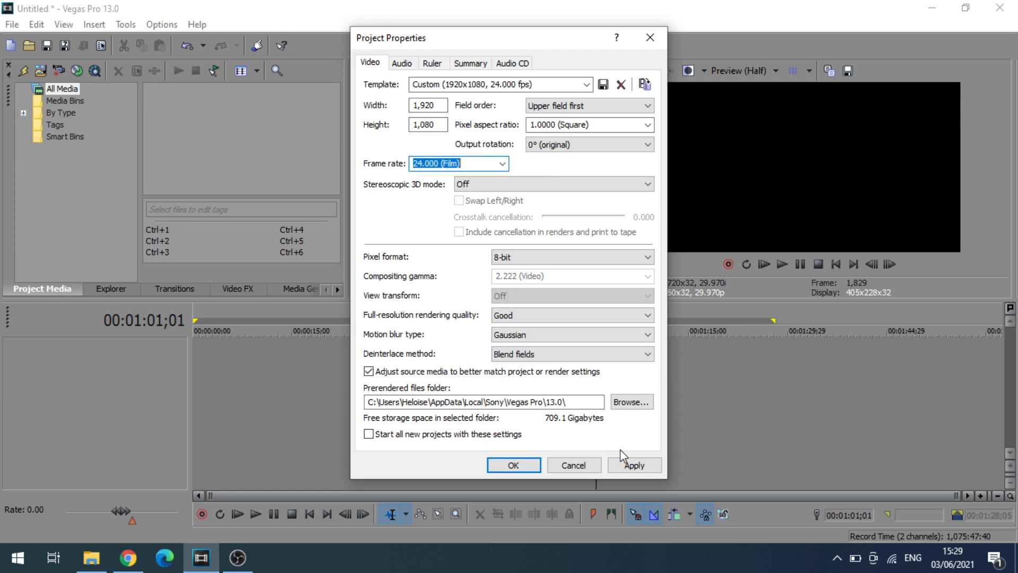
left_click(635, 466)
key("Return")
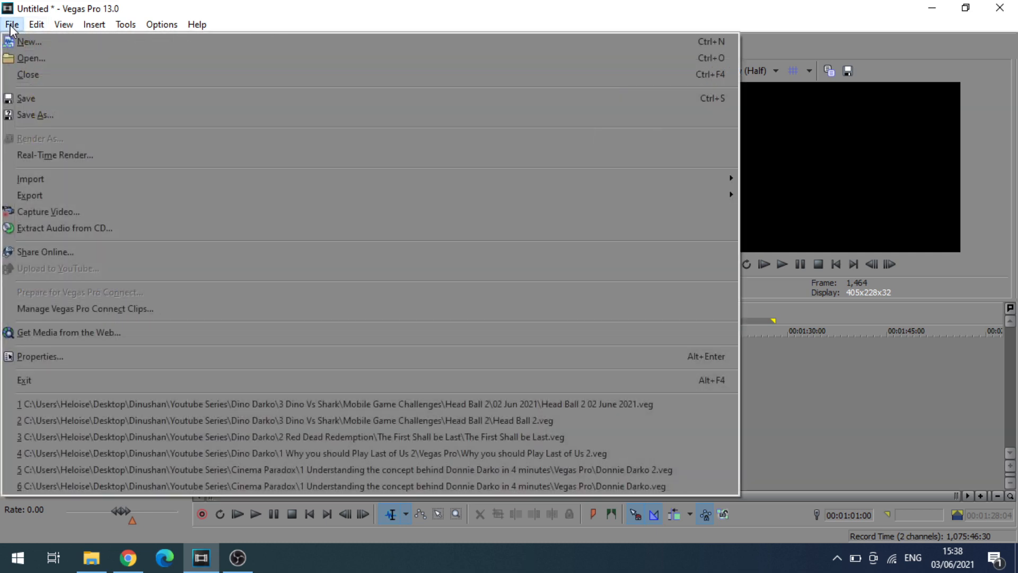
Import all four video clips and the music track from the Free Videos folder into the project media
left_click(11, 24)
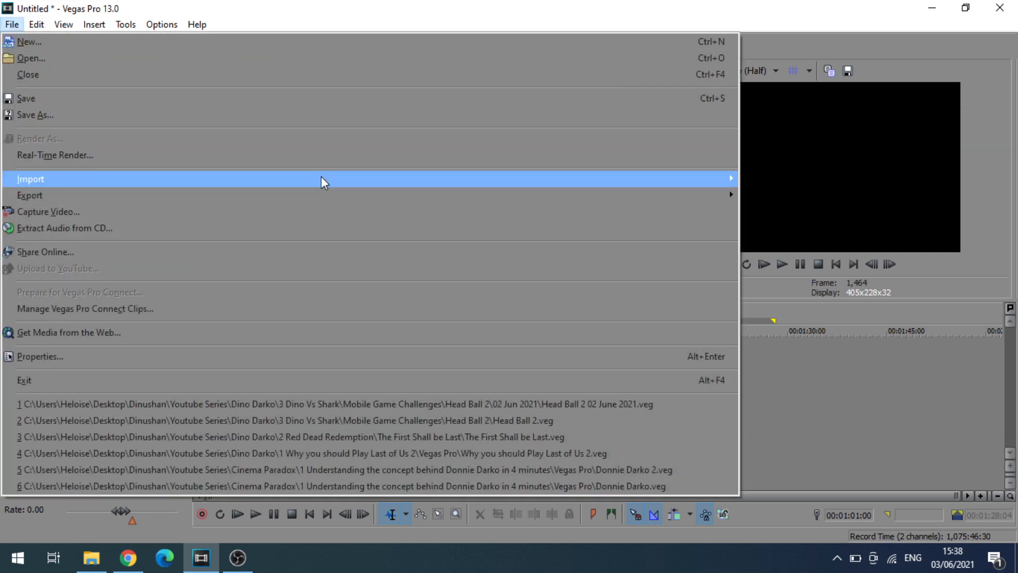
mouse_move(324, 182)
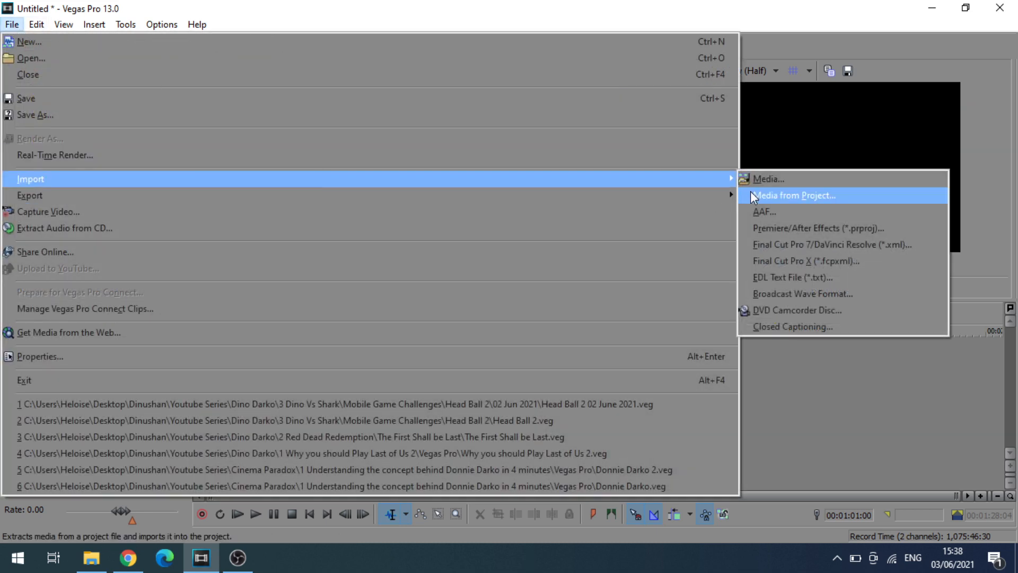
left_click(784, 180)
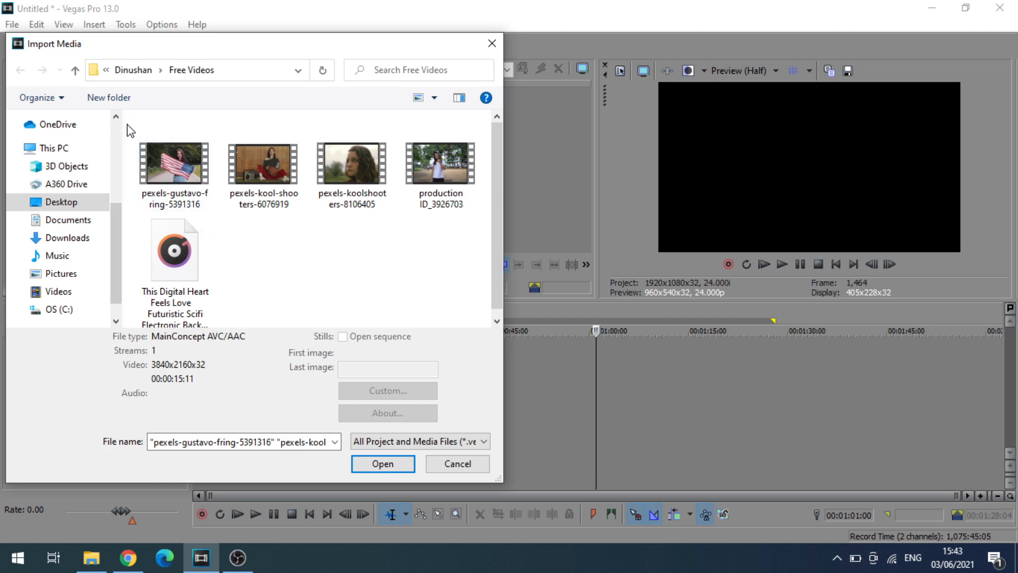
left_click_drag(127, 124, 458, 297)
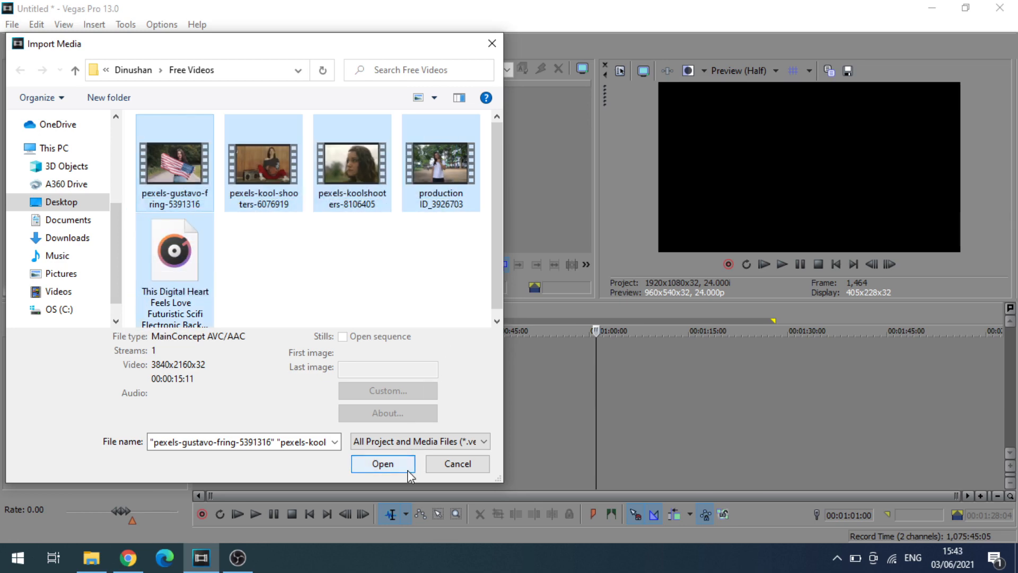
left_click(387, 464)
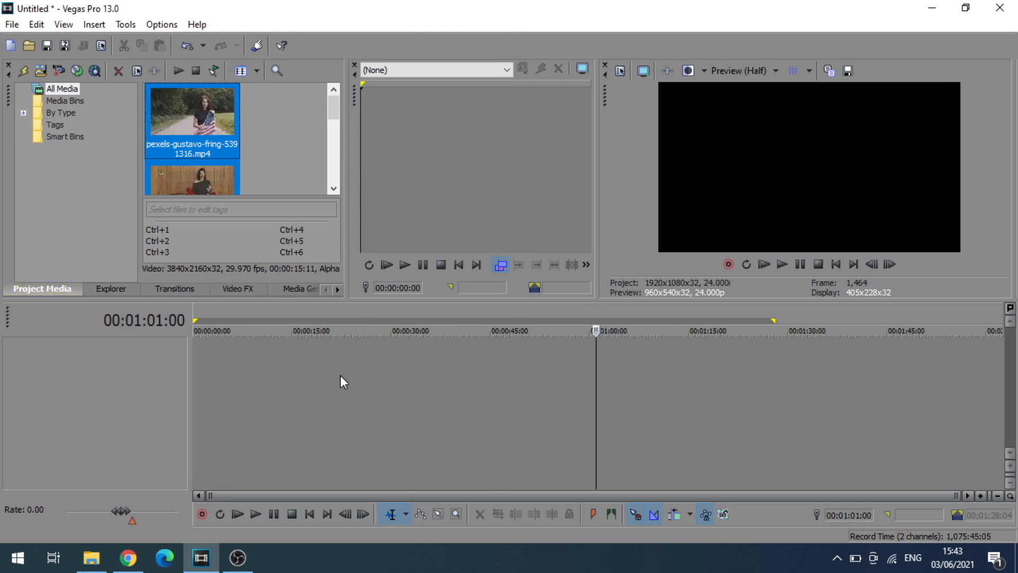
Place pexels-gustavo-fring-5391316.mp4 at the start of the timeline and match the project video settings to it
left_click_drag(346, 137, 395, 115)
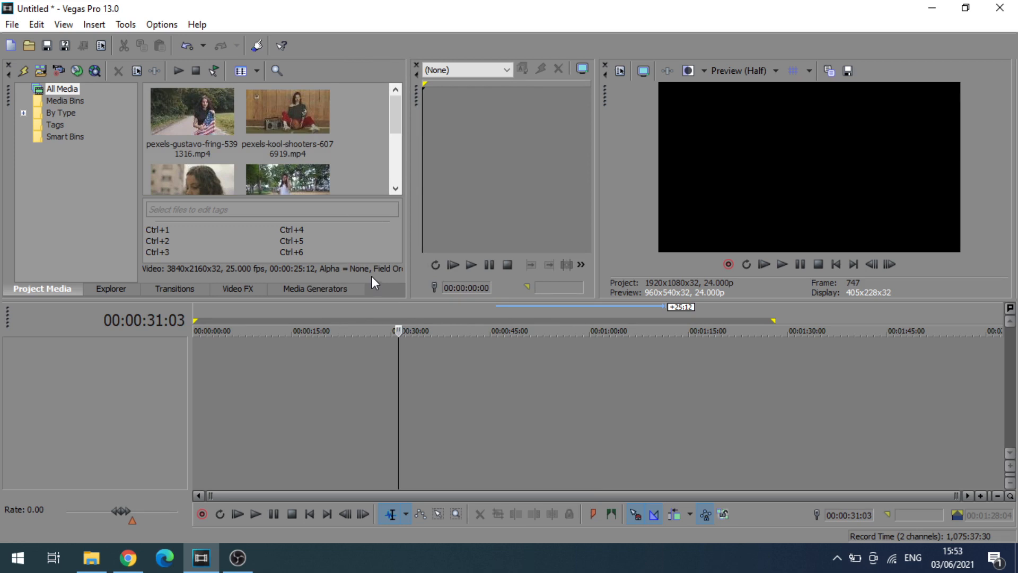
left_click_drag(208, 101, 199, 363)
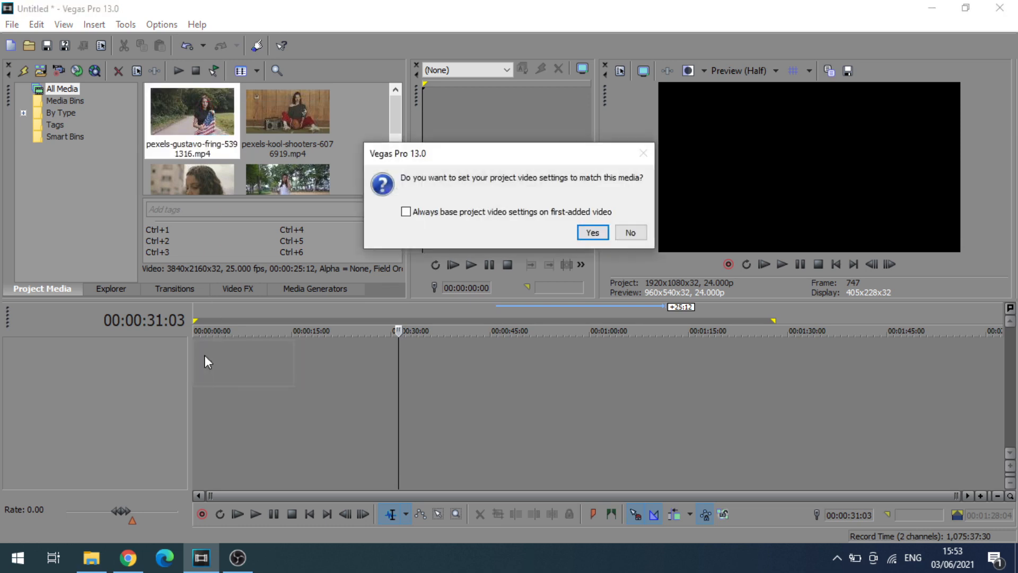
left_click(592, 232)
Append production ID_3926703.mp4, pexels-kool-shooters-6076919.mp4 and pexels-koolshooters-8106405.mp4 end to end after the first clip, in that order
left_click(321, 185)
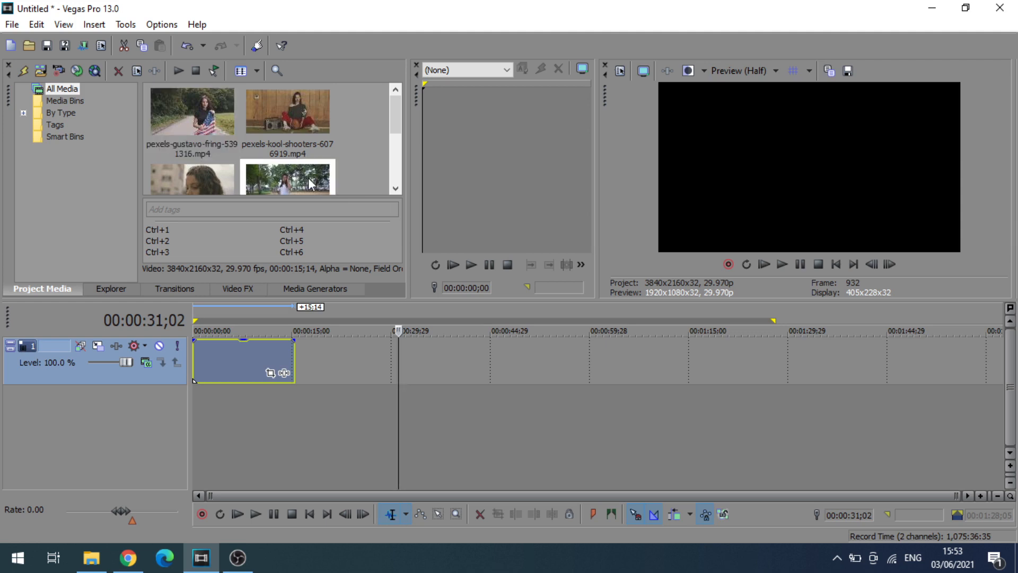
left_click_drag(311, 184, 306, 355)
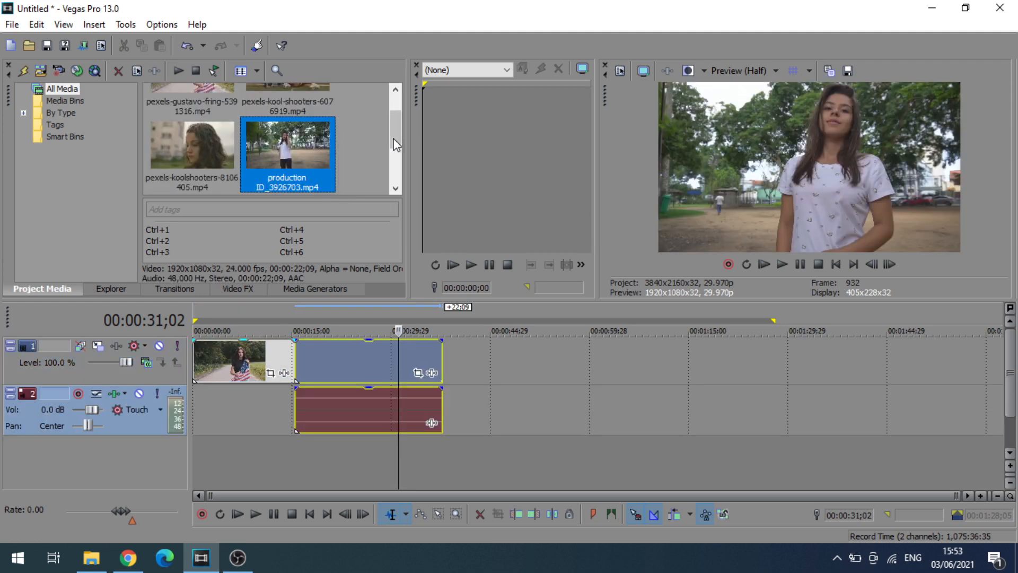
scroll(394, 120, "up", 1)
left_click_drag(288, 125, 451, 371)
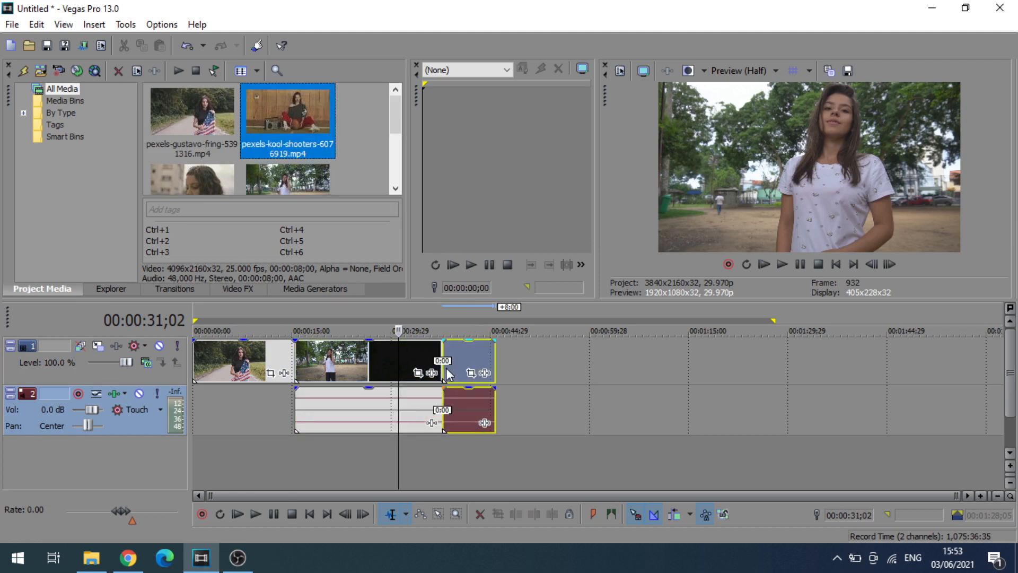
left_click(200, 180)
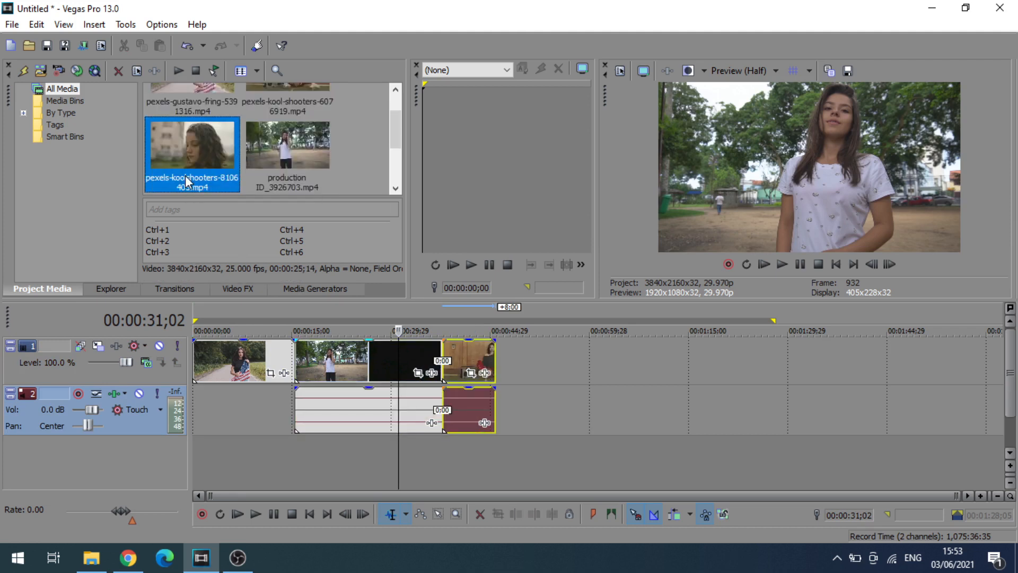
left_click_drag(187, 180, 501, 343)
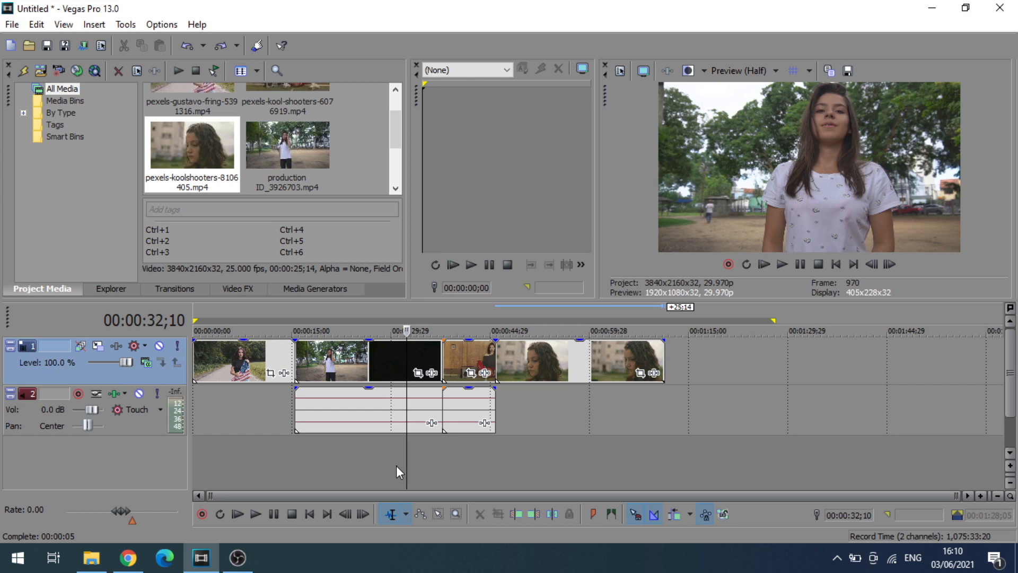
Split the first clip on the timeline at about 00:00:10;14
left_click(241, 361)
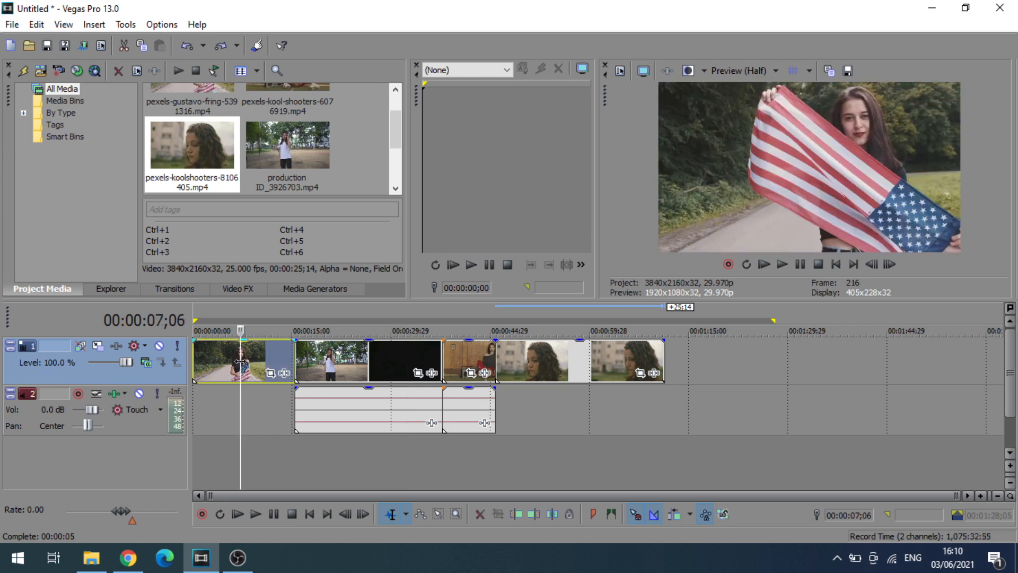
left_click(261, 358)
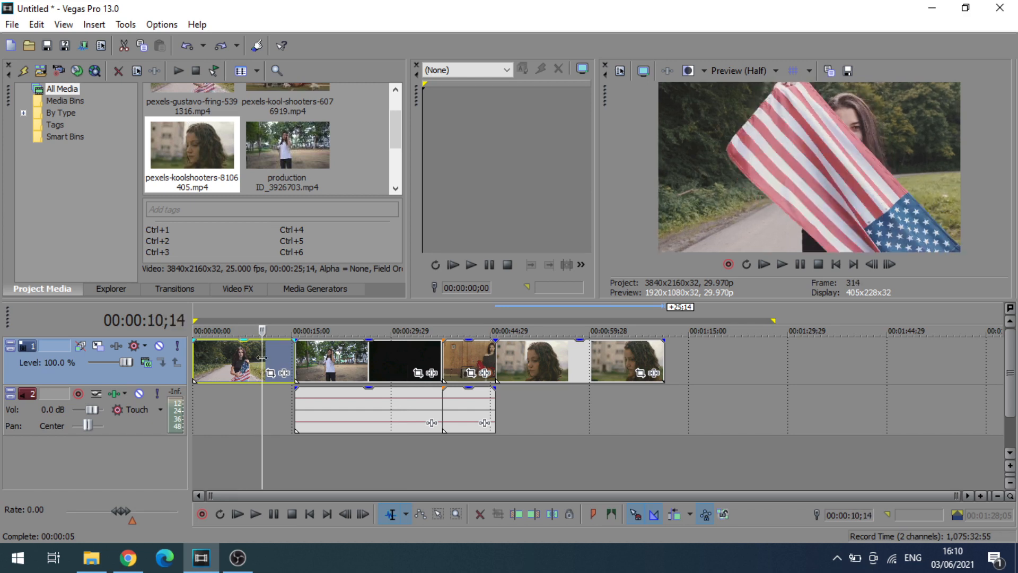
key("s")
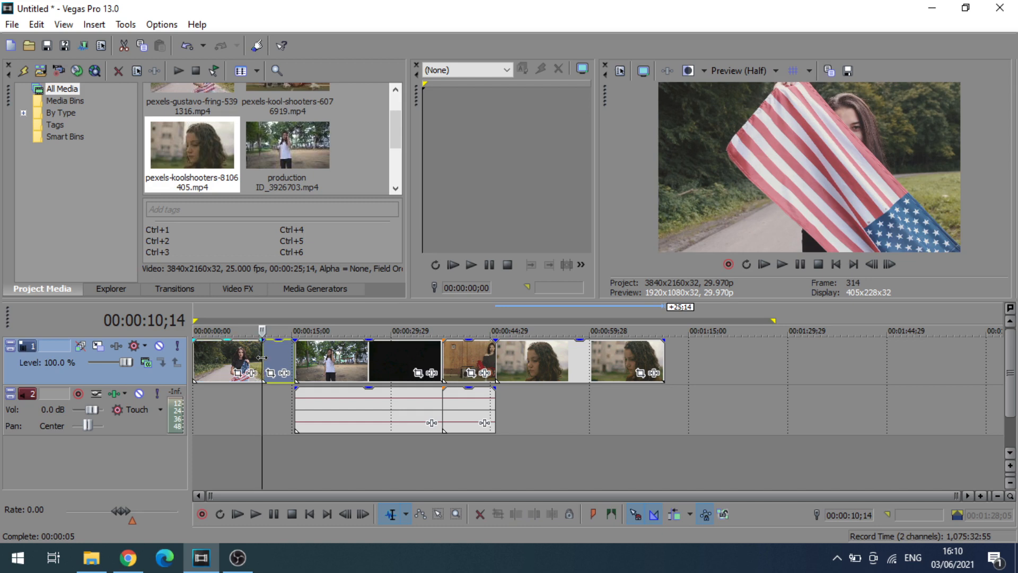
Delete the first part of the split flag clip and move its remaining part to the start of the timeline
left_click(217, 355)
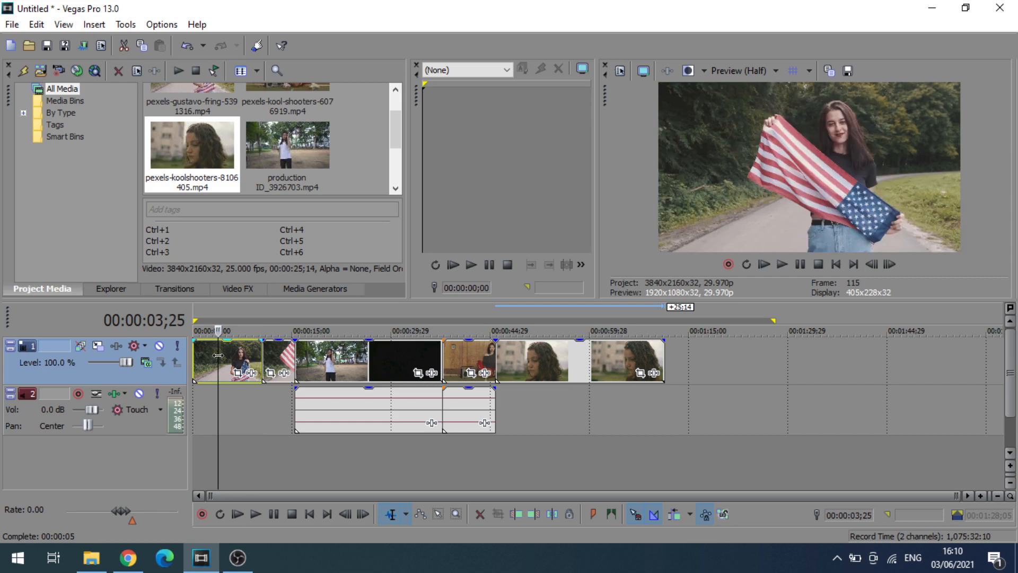
key("Delete")
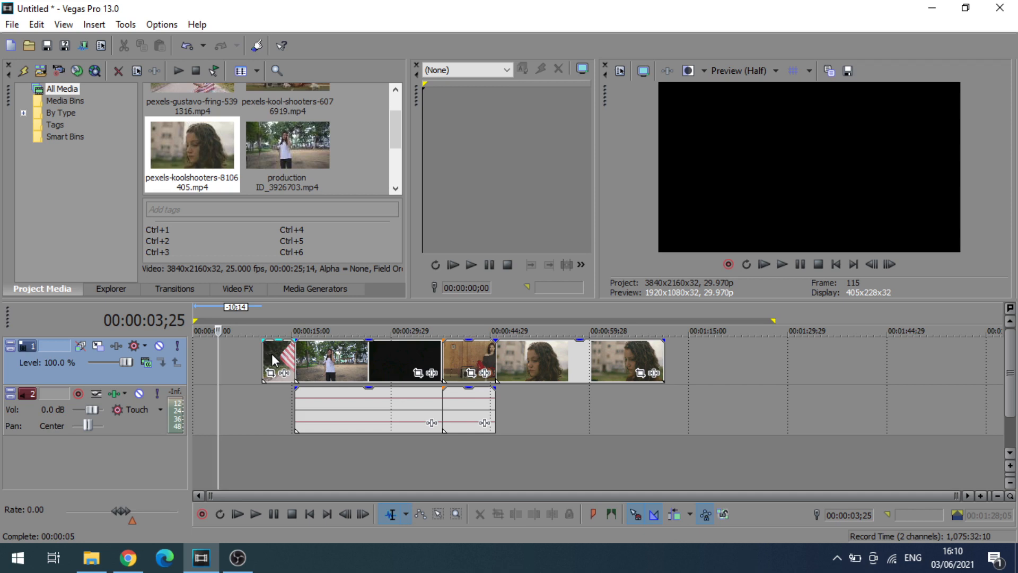
left_click_drag(272, 355, 191, 354)
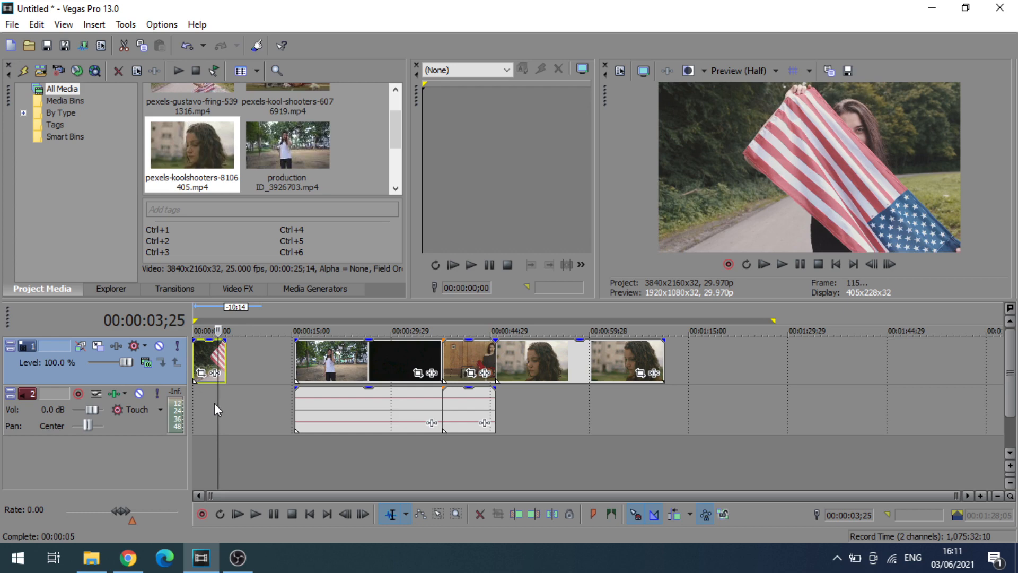
Split the flag clip at 00:00:02;29 and delete its second part
left_click(404, 408)
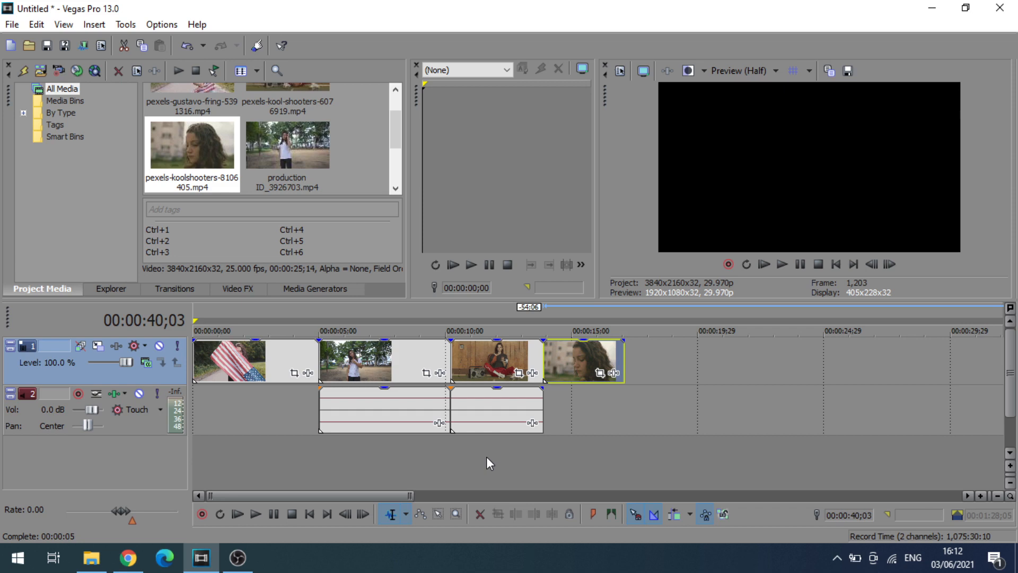
left_click(281, 352)
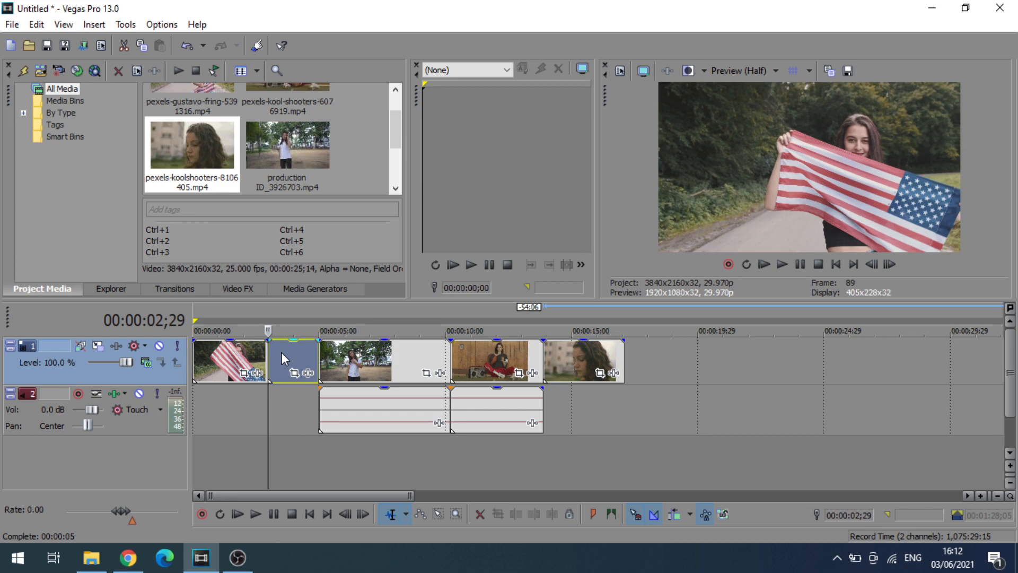
key("Delete")
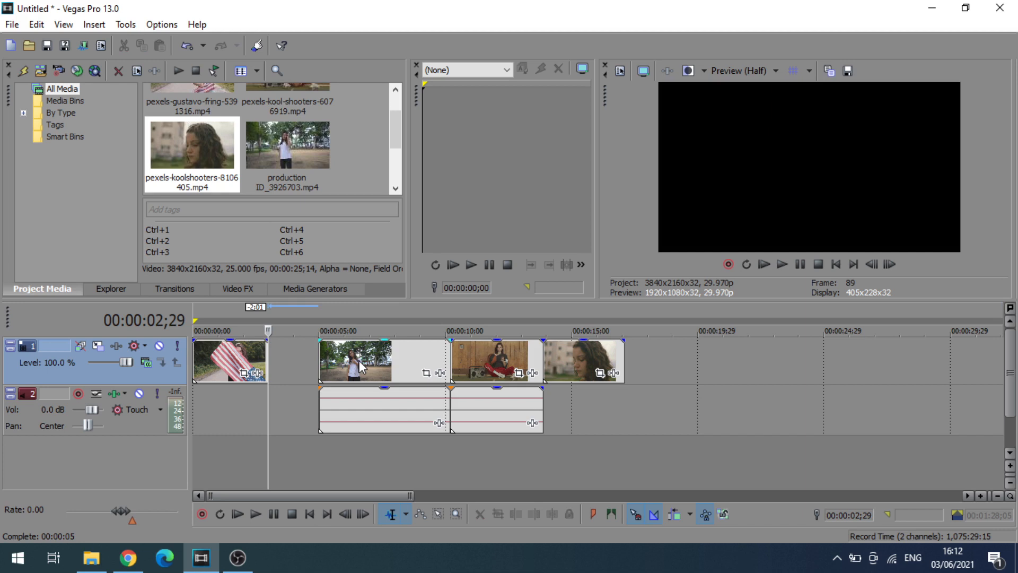
Move the remaining clips earlier to close the gaps and delete the part of the last clip beyond 00:00:10;00
left_click_drag(481, 365, 383, 364)
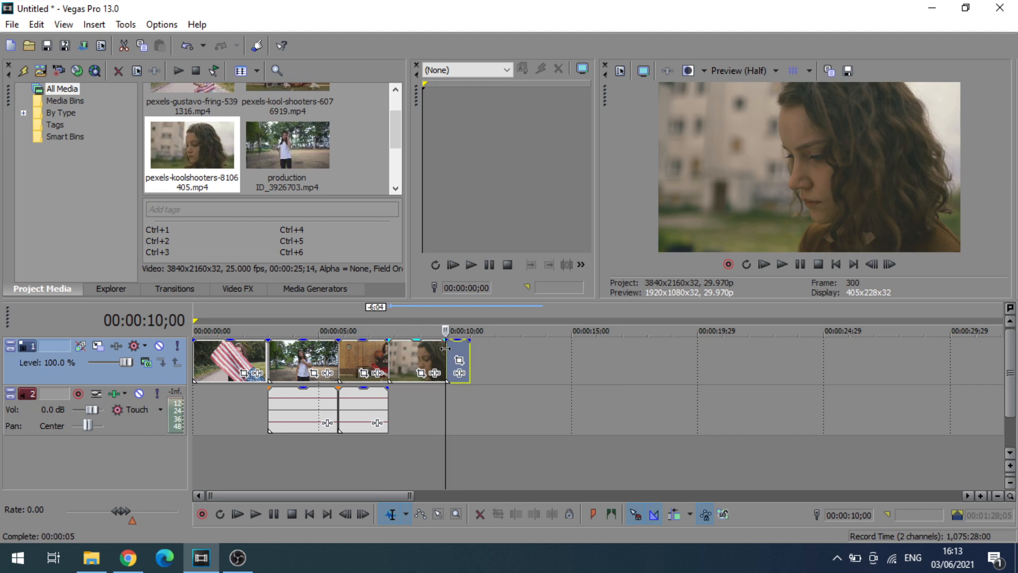
key("Delete")
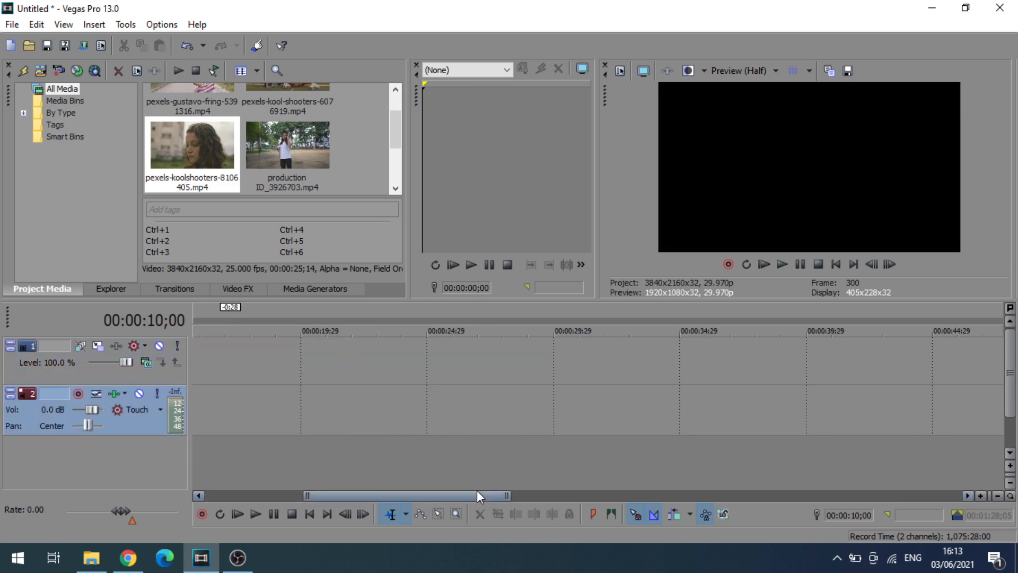
Delete the clips' original audio track and place the This Digital Heart Feels Love music file beneath the video from the timeline start
left_click_drag(476, 489, 380, 489)
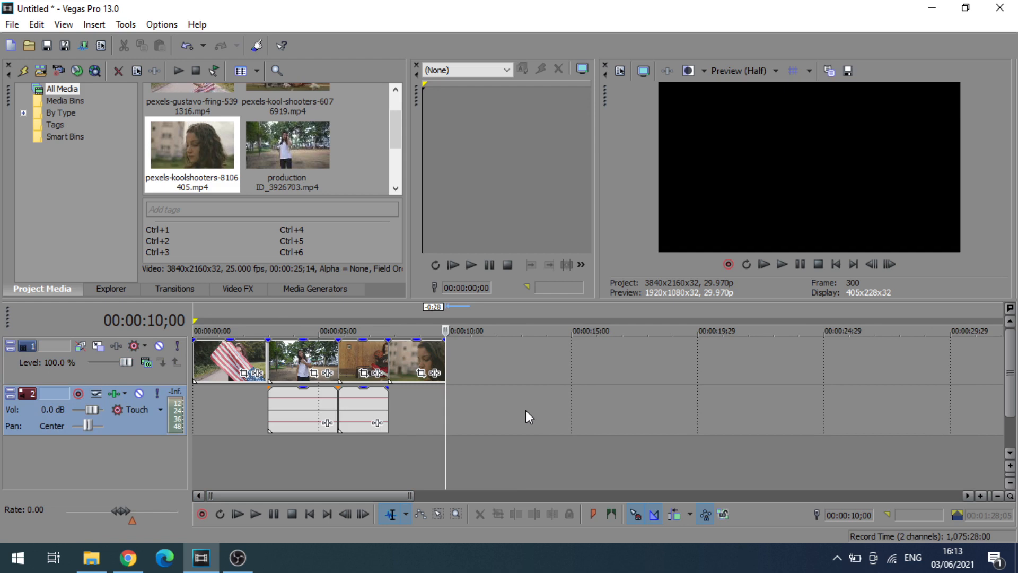
key("Delete")
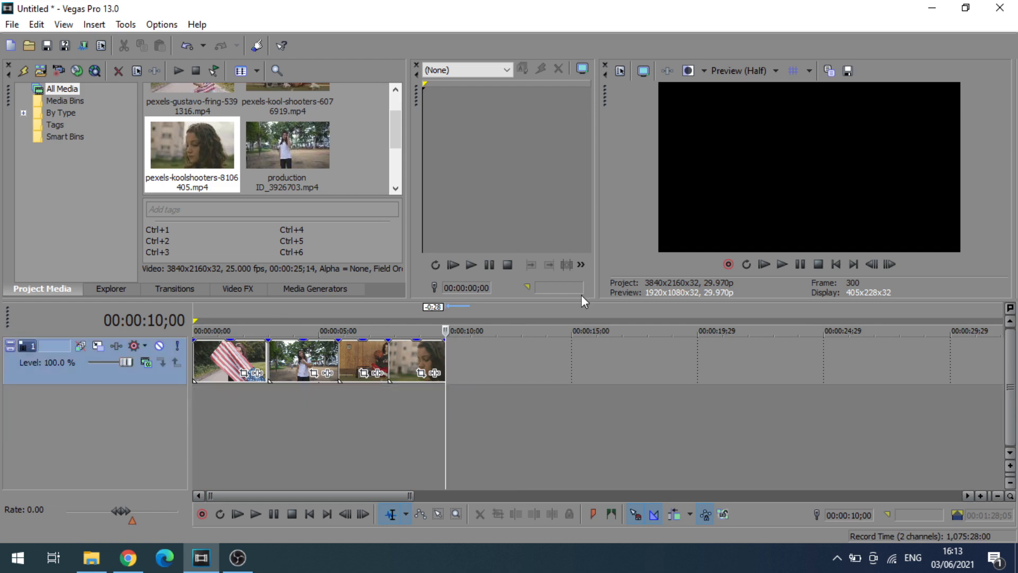
left_click_drag(393, 129, 393, 181)
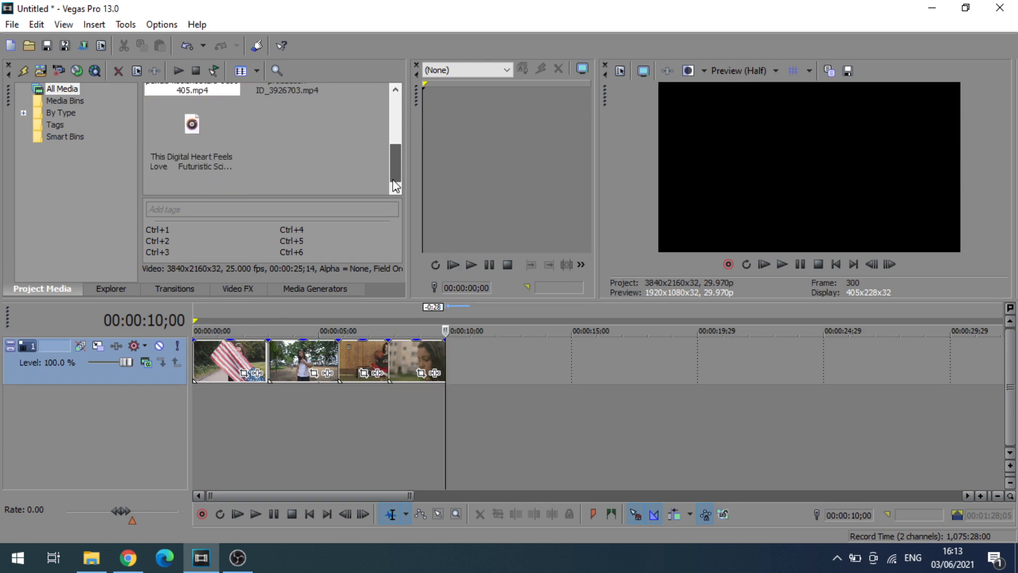
left_click(191, 152)
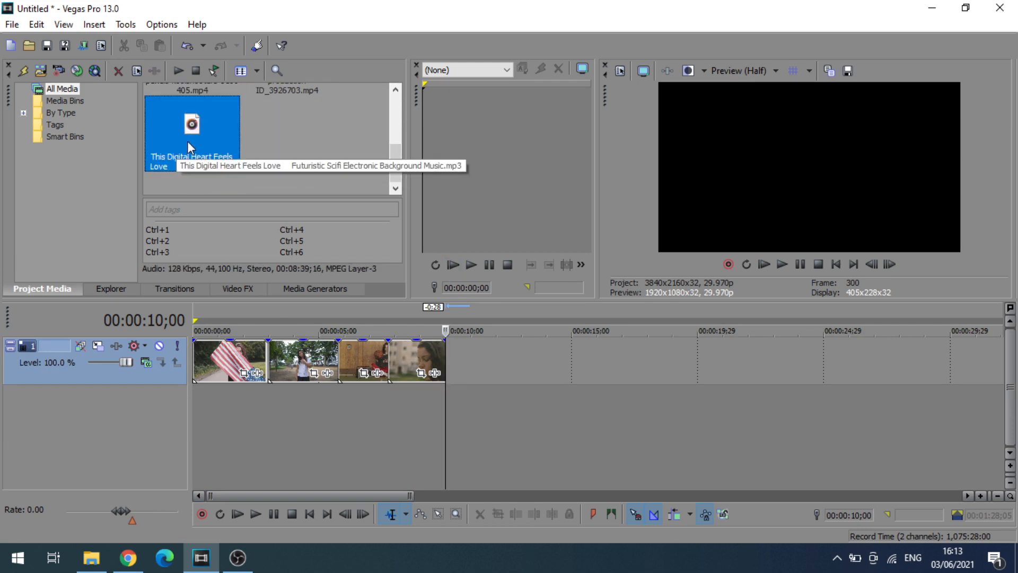
left_click_drag(187, 141, 201, 418)
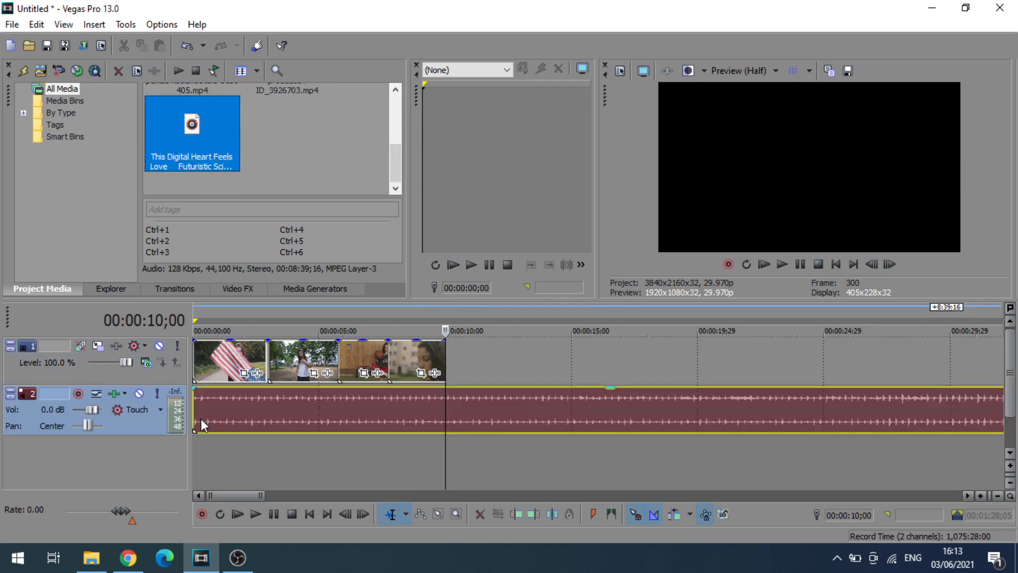
Split the music at about 00:01:10;06, delete its first part and move the remainder to the timeline start
left_click_drag(262, 496, 525, 495)
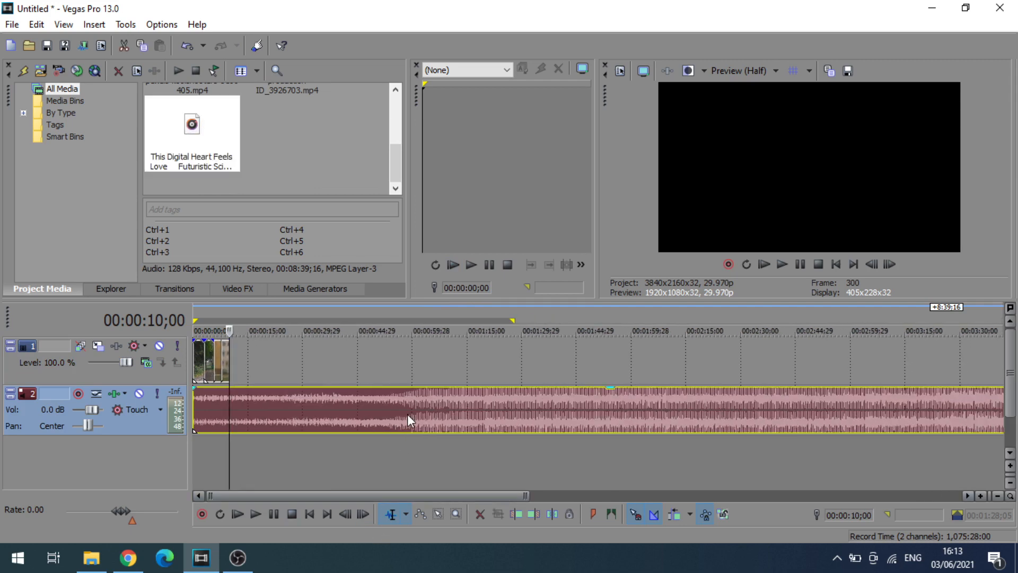
left_click(450, 407)
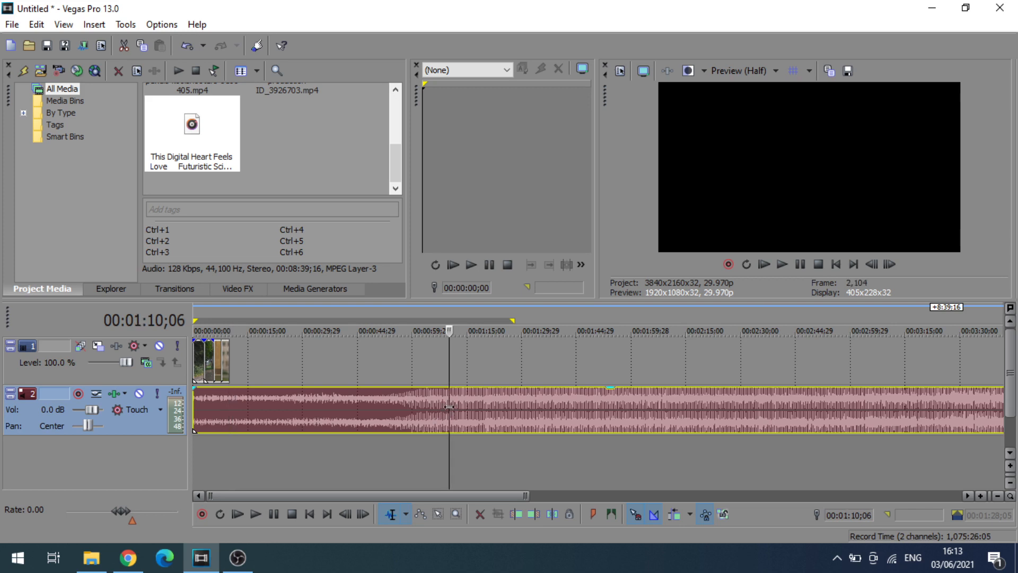
key("s")
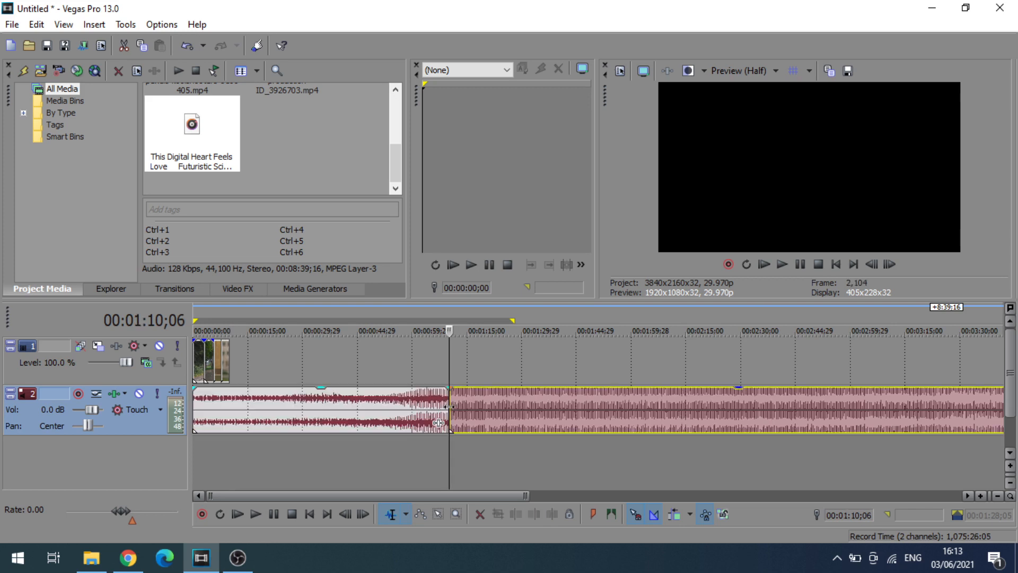
left_click(418, 406)
key("Delete")
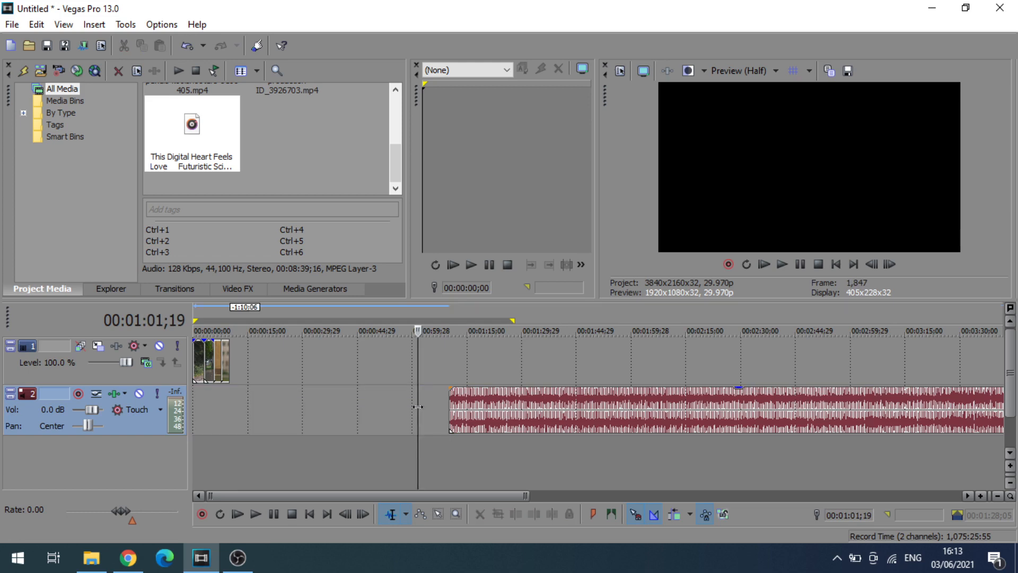
left_click_drag(523, 410, 249, 411)
left_click_drag(525, 496, 283, 497)
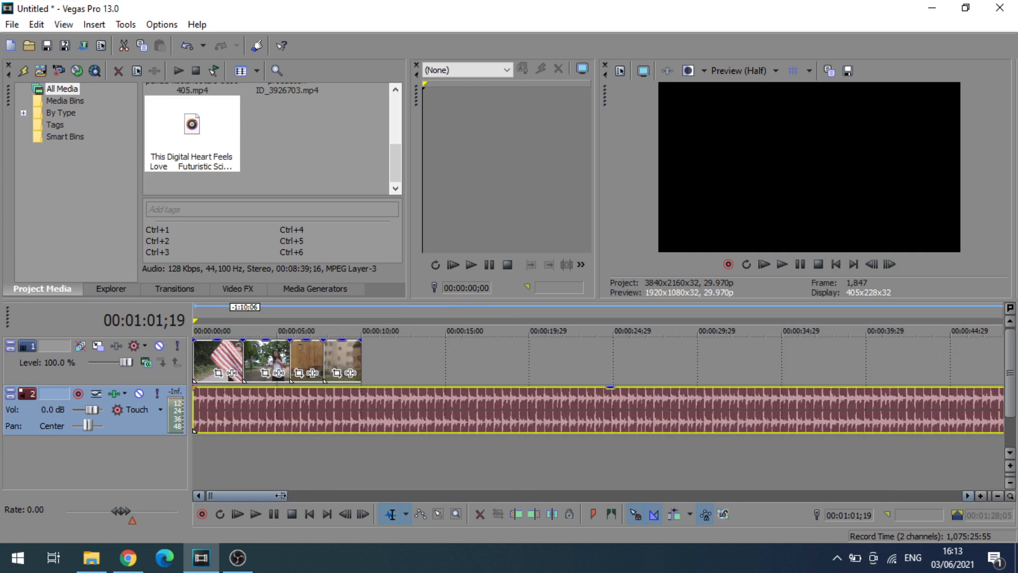
Split the music where the last video clip ends, at 00:00:10;00, and delete everything after it
left_click(363, 404)
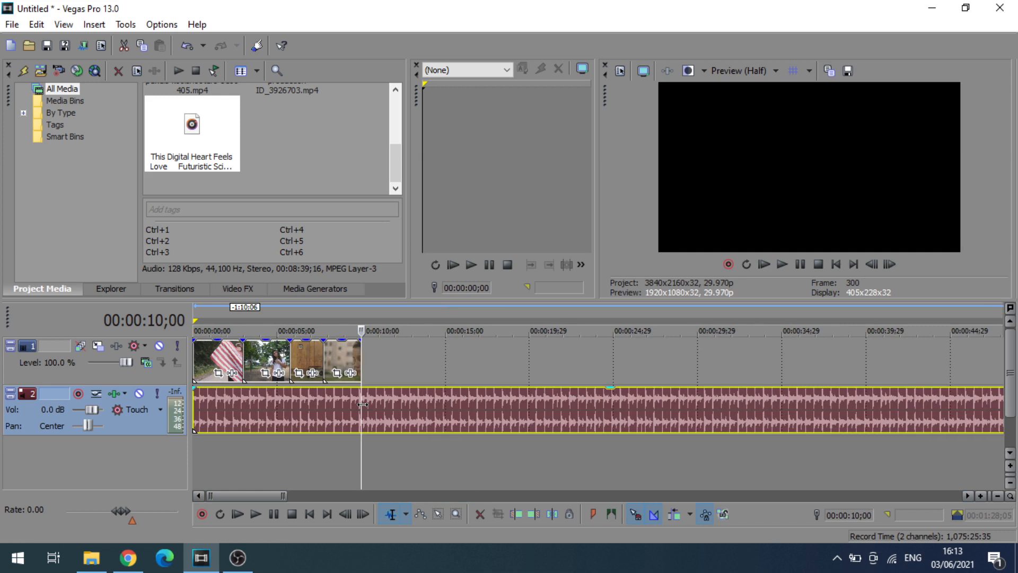
key("s")
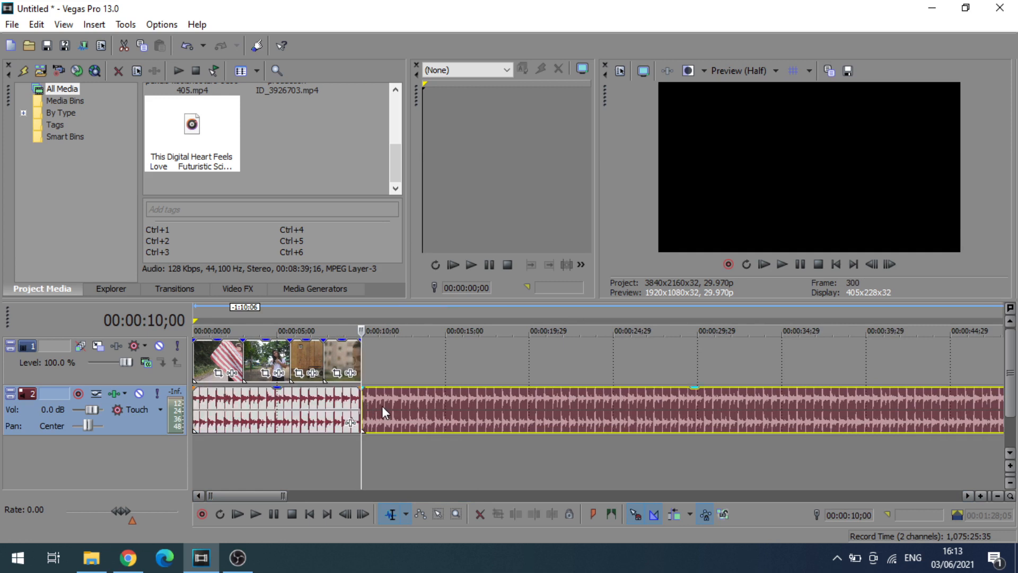
key("Delete")
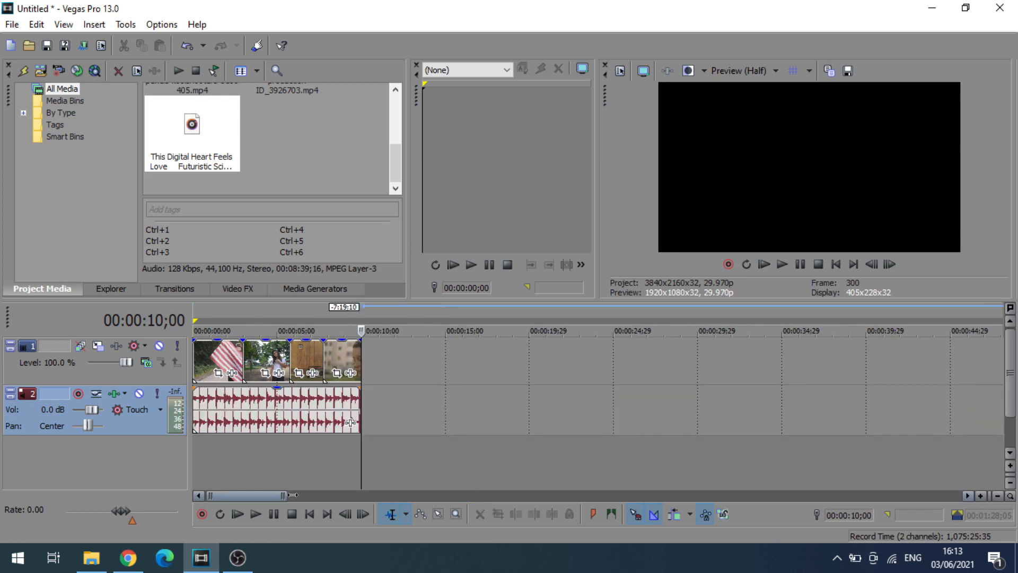
Add a fade-in of about one second to the beginning of the music
left_click_drag(292, 494, 239, 495)
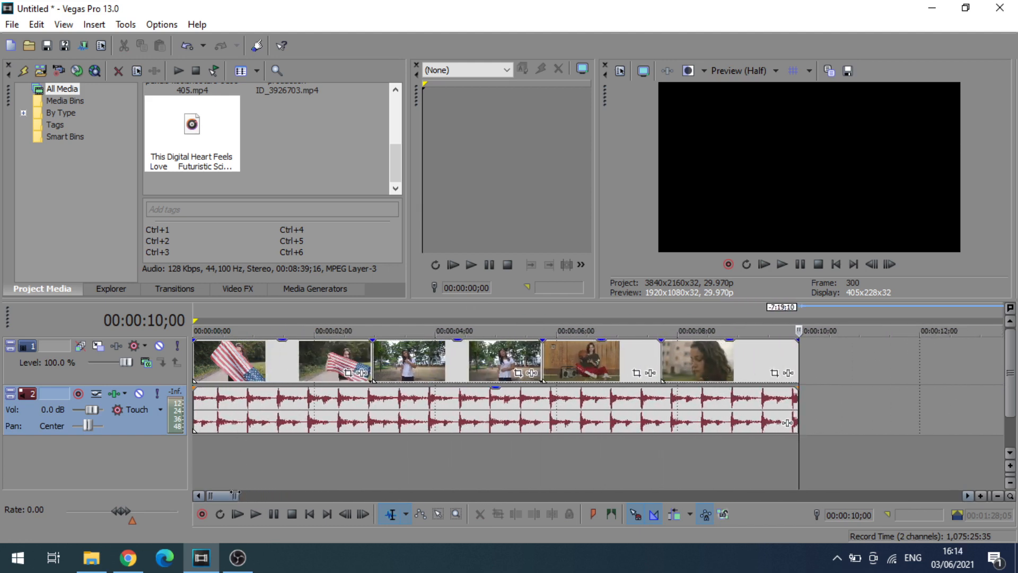
left_click_drag(236, 496, 236, 494)
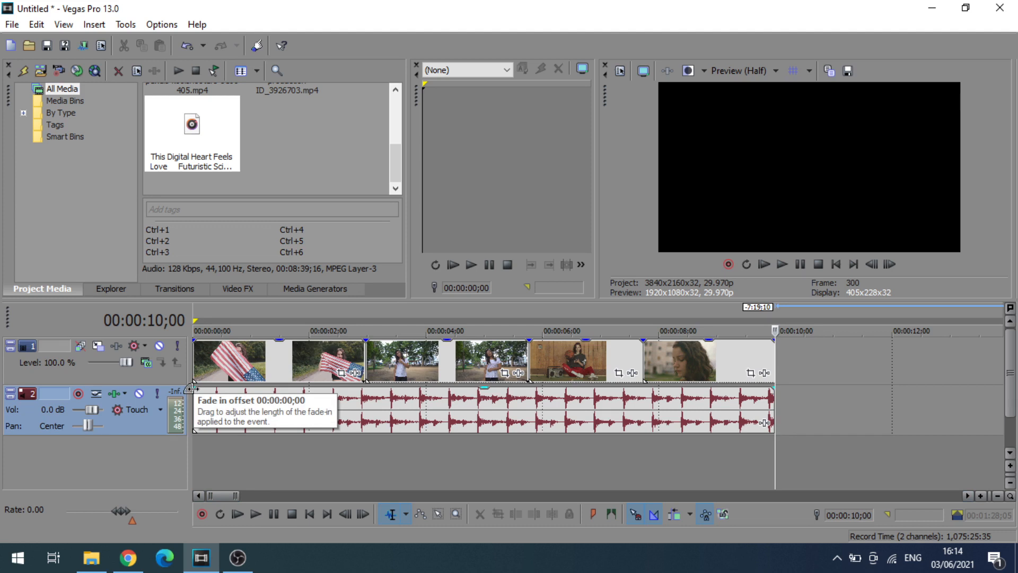
left_click_drag(191, 388, 242, 390)
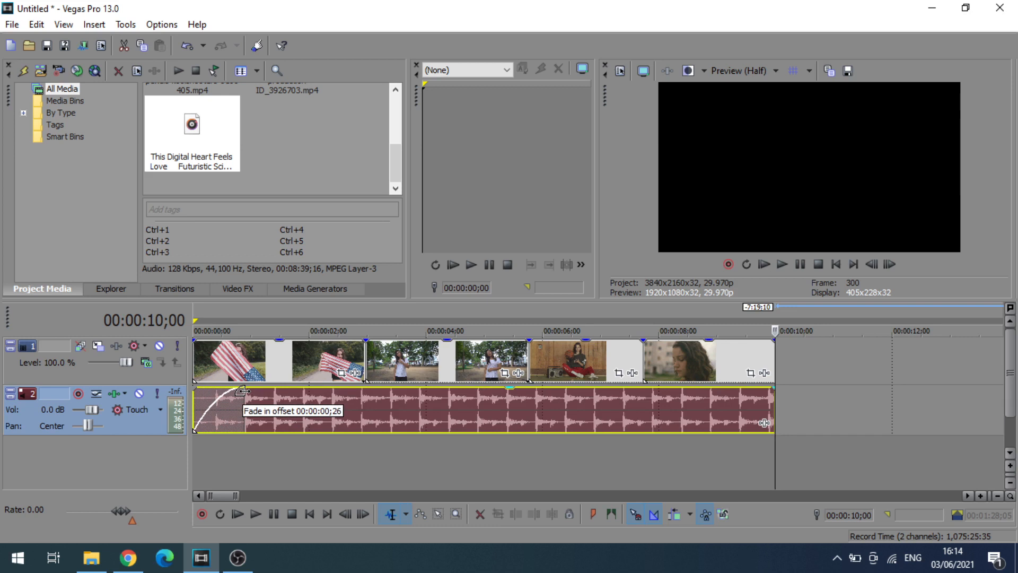
left_click_drag(242, 390, 251, 391)
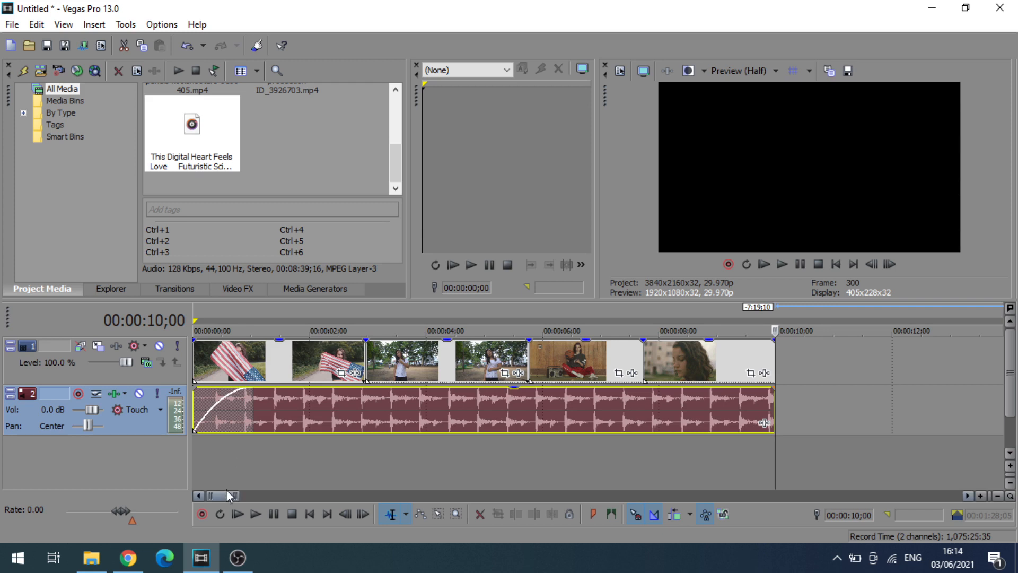
Add a fade-out of a little over one second to the end of the music
left_click_drag(237, 493, 251, 494)
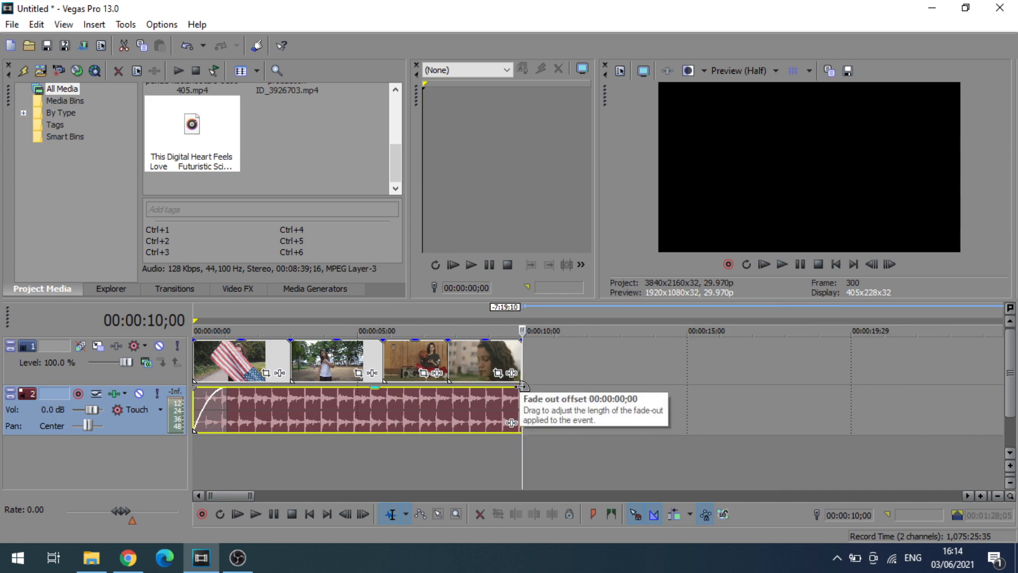
left_click_drag(521, 385, 485, 389)
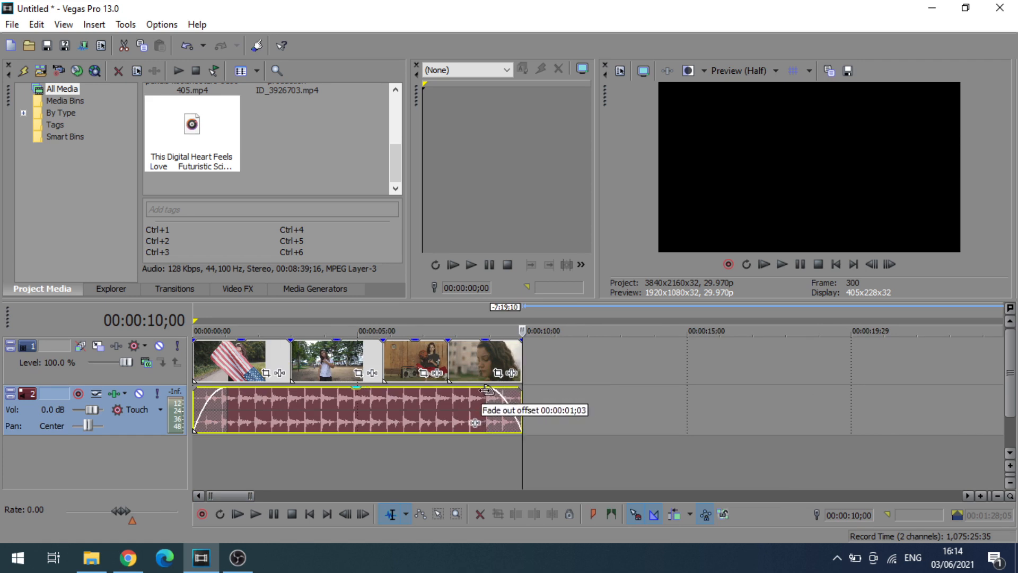
left_click_drag(486, 389, 476, 393)
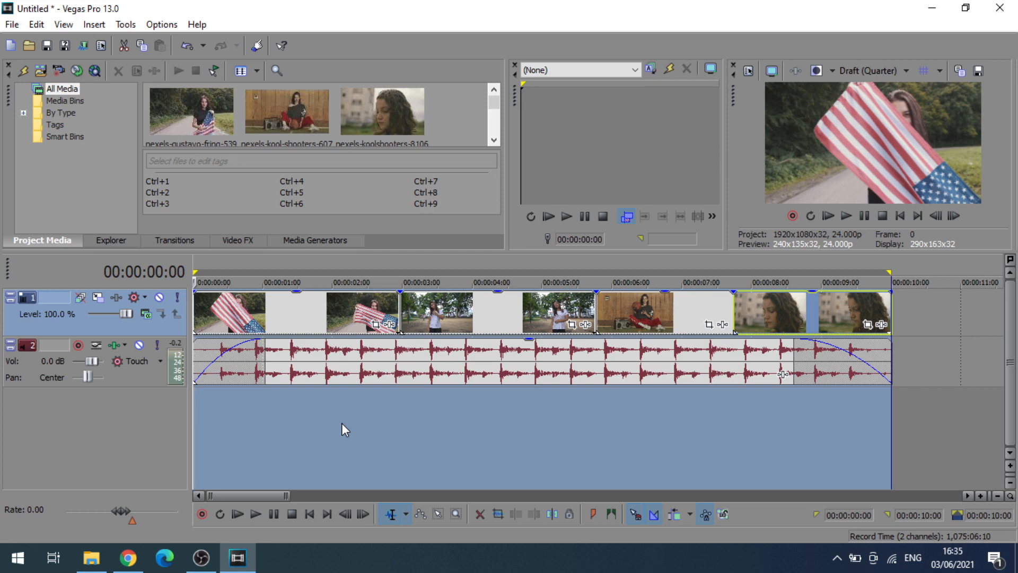
Play back the edited sequence from the start to check the video and music, stopping playback after each run
key("space")
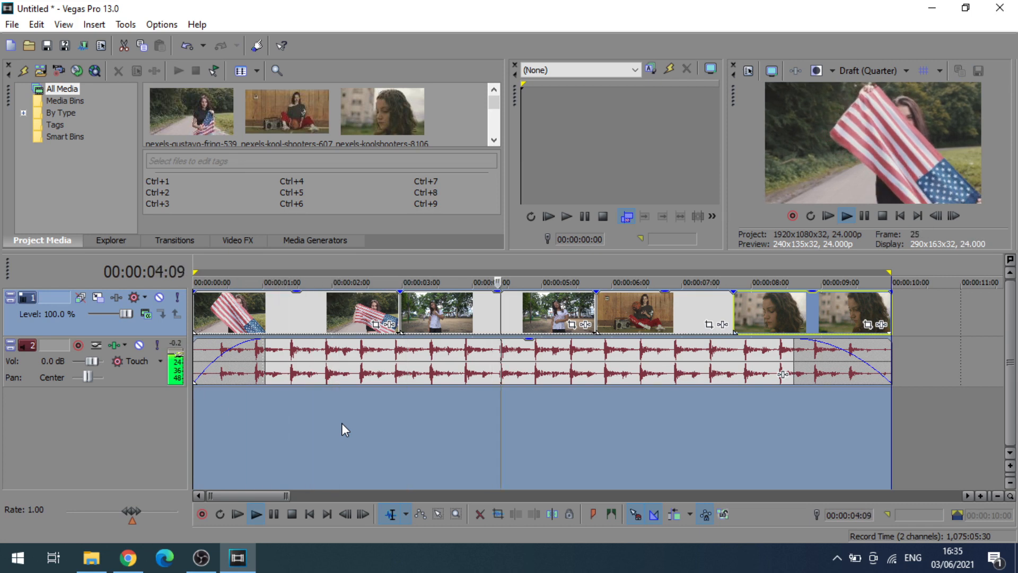
key("space")
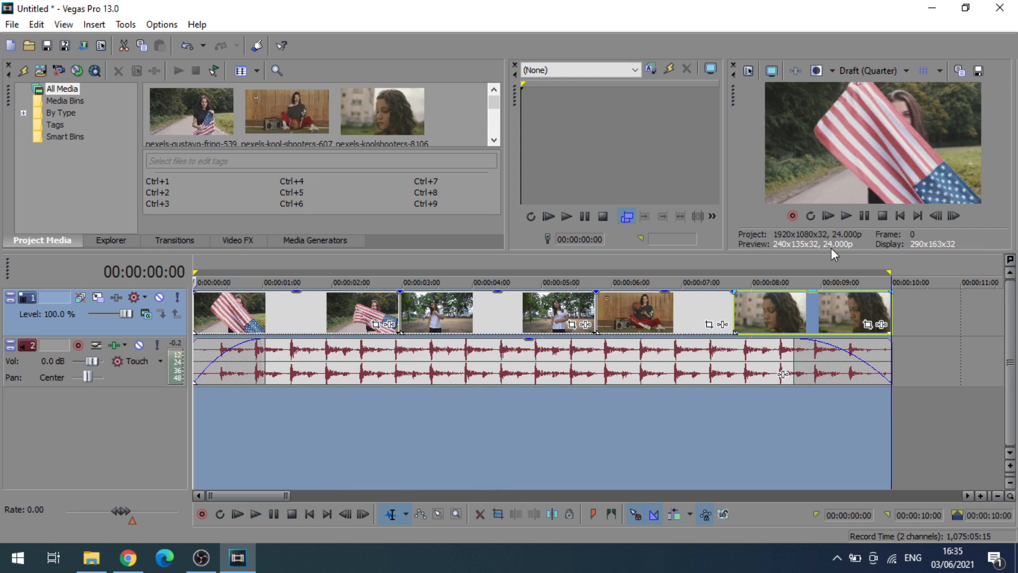
left_click(845, 216)
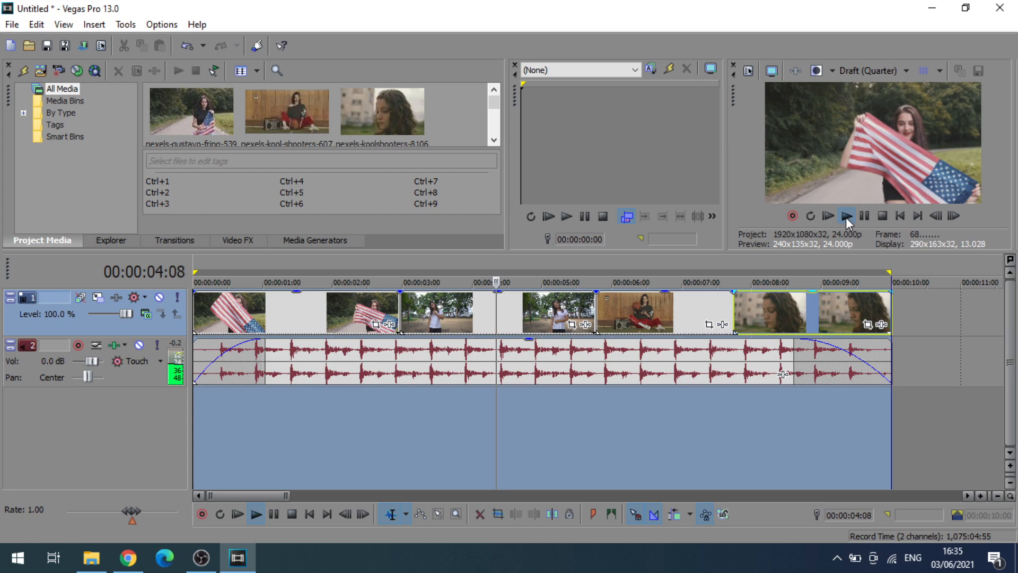
left_click(882, 215)
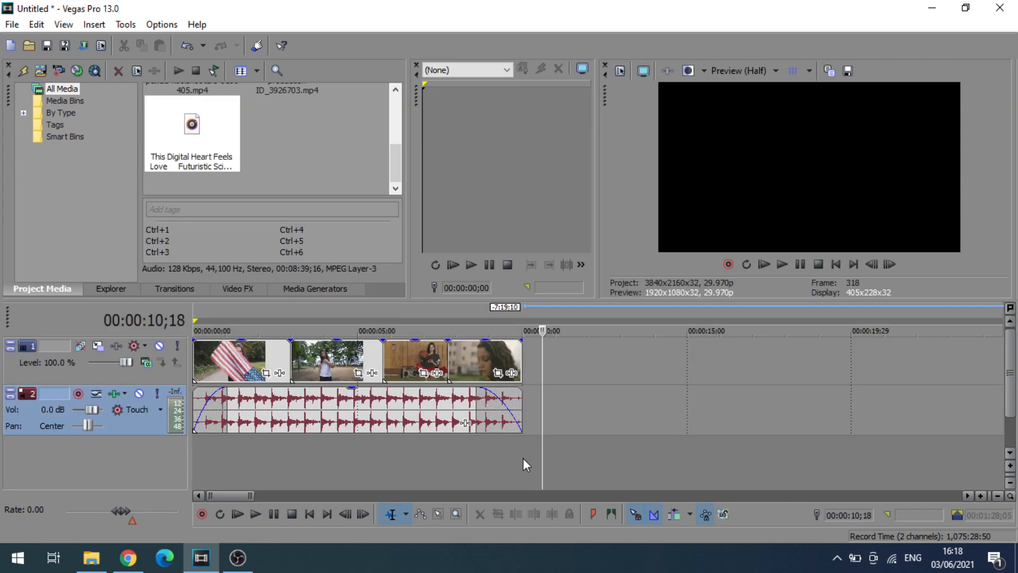
Select the time range covering the whole edit, from its end at 00:00:10;00 back to 00:00:00;00
left_click(523, 459)
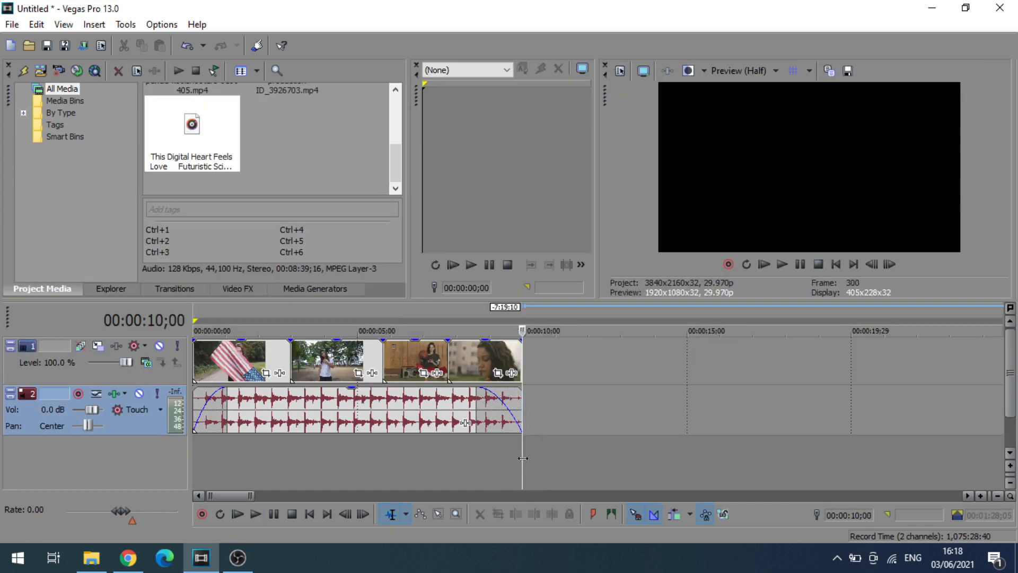
left_click(563, 460)
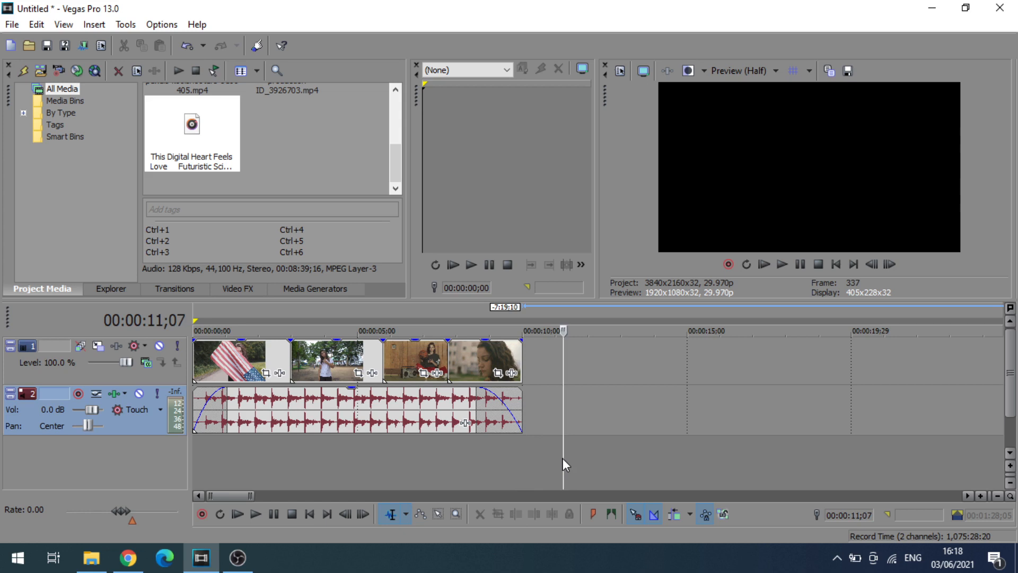
left_click(521, 456)
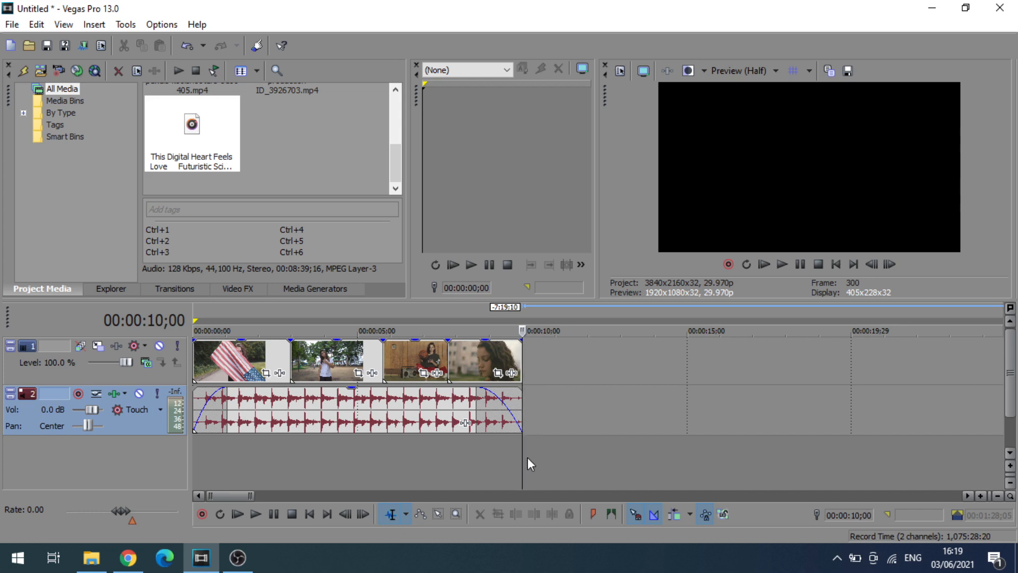
left_click_drag(520, 457, 192, 425)
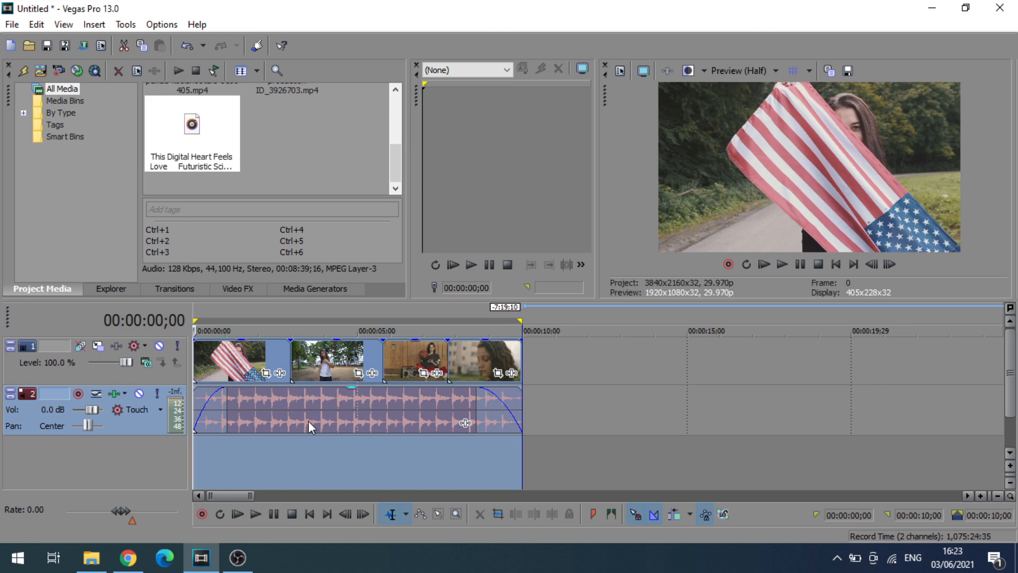
Start rendering the project to a file and choose the MainConcept AVC/AAC template Internet HD 1080p
left_click(12, 24)
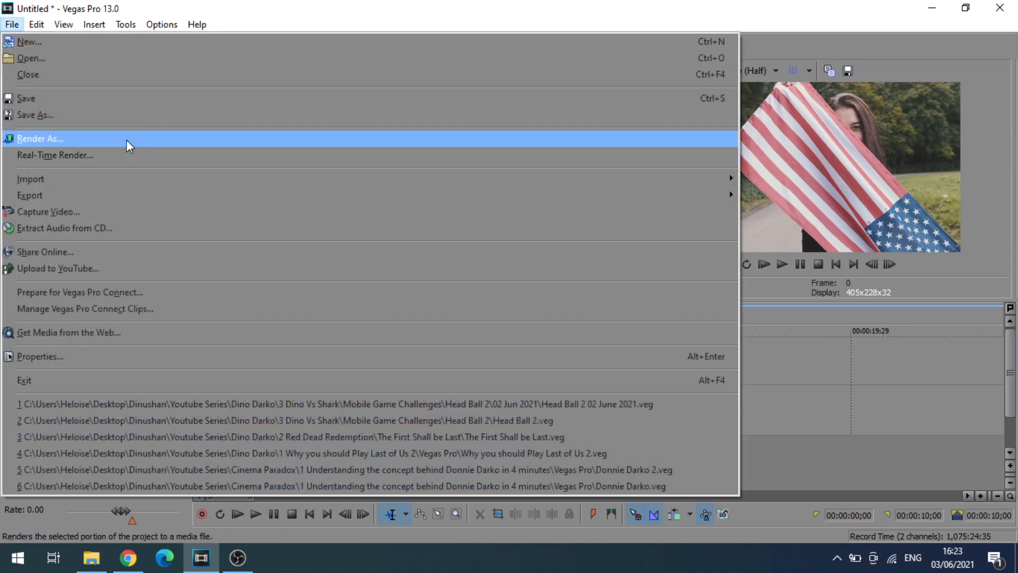
left_click(127, 140)
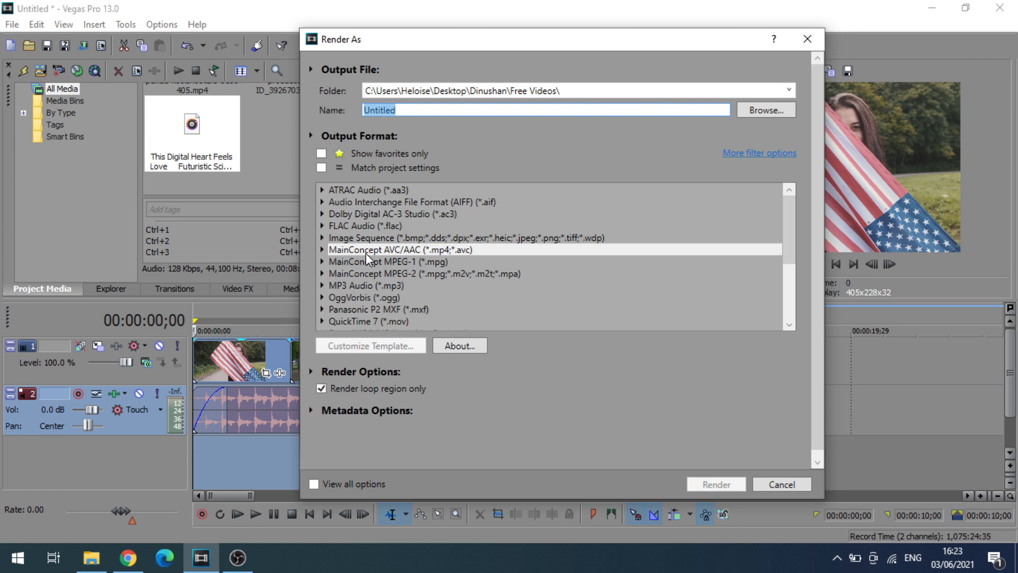
left_click(321, 249)
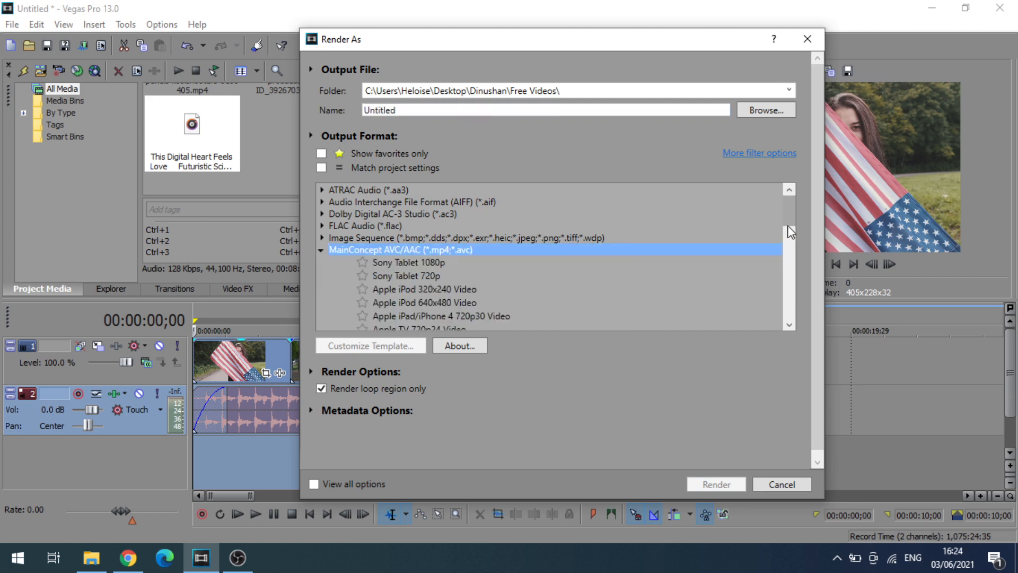
left_click_drag(788, 224, 790, 245)
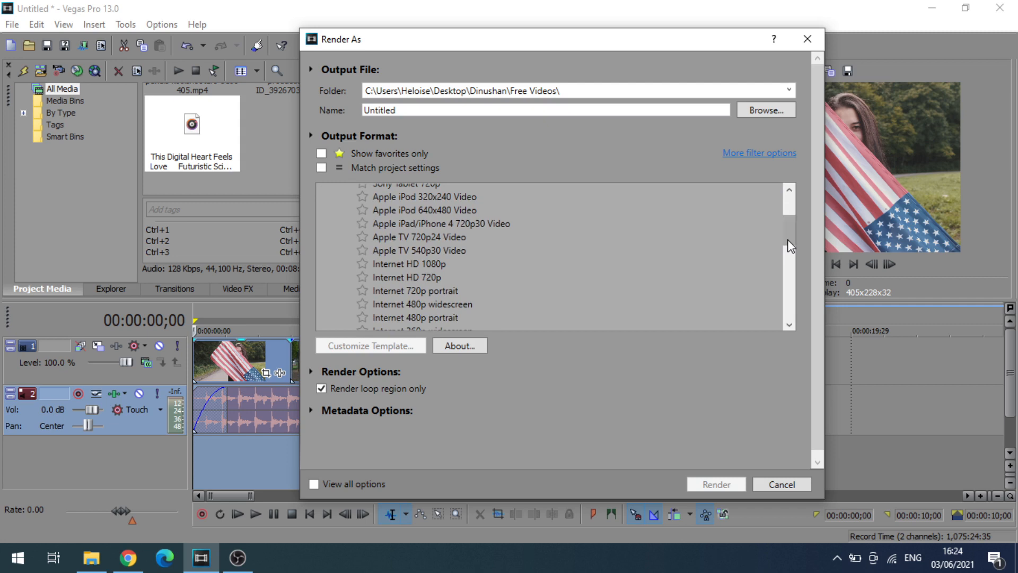
left_click(432, 264)
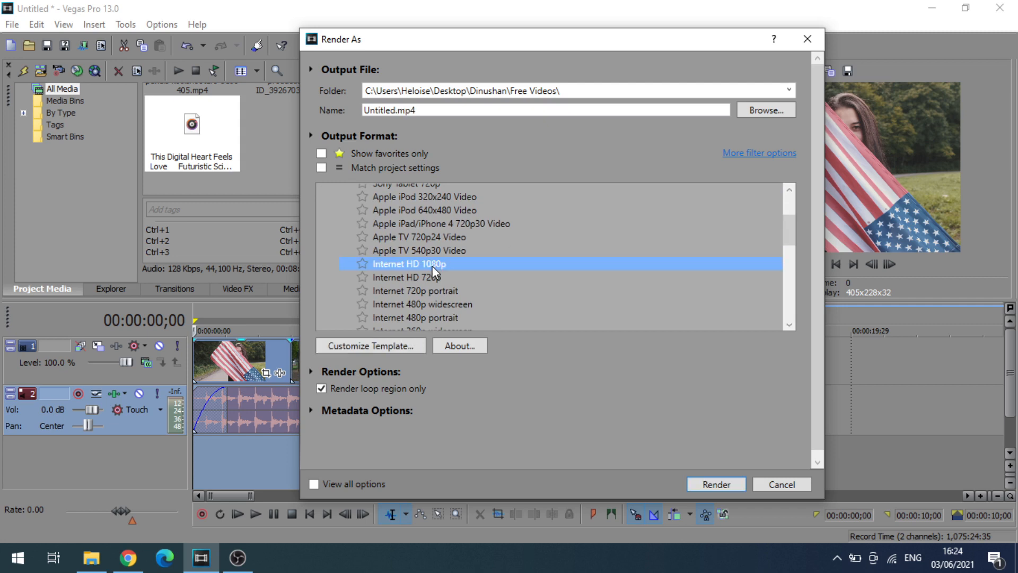
Customize the render template, keeping the frame size at HD 1080 (1920x1080) and setting the profile to High
left_click(394, 346)
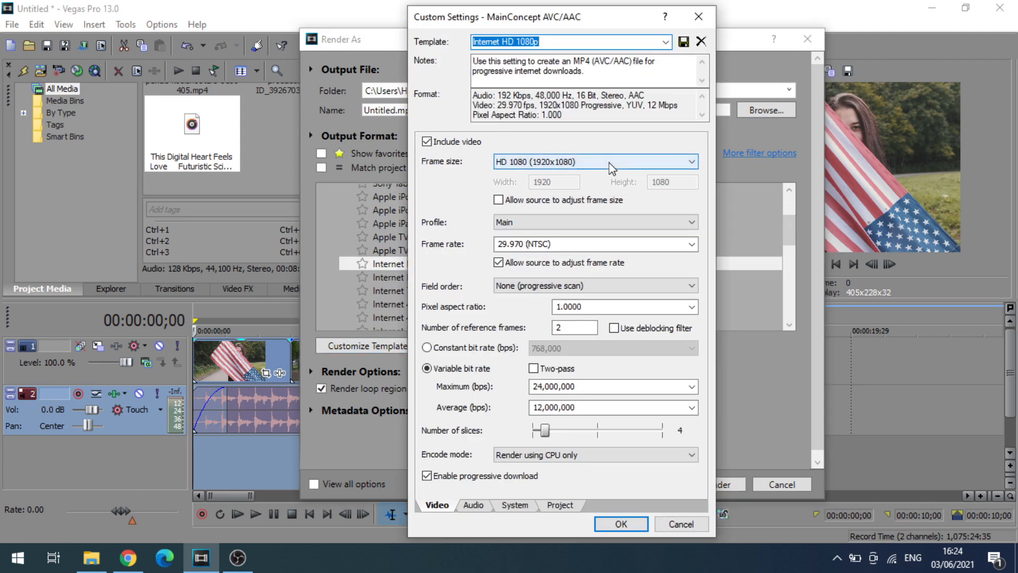
left_click(613, 165)
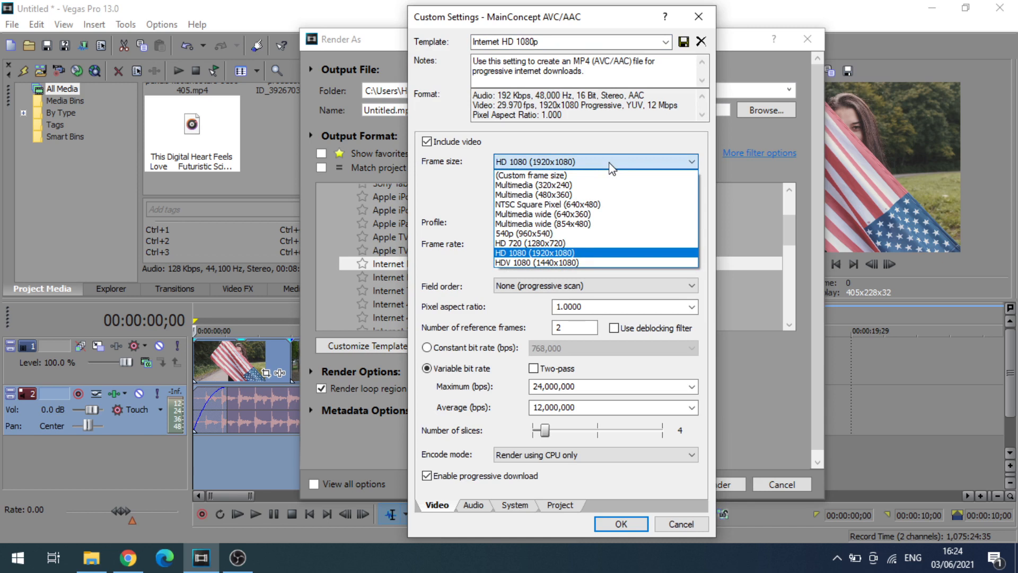
left_click(613, 162)
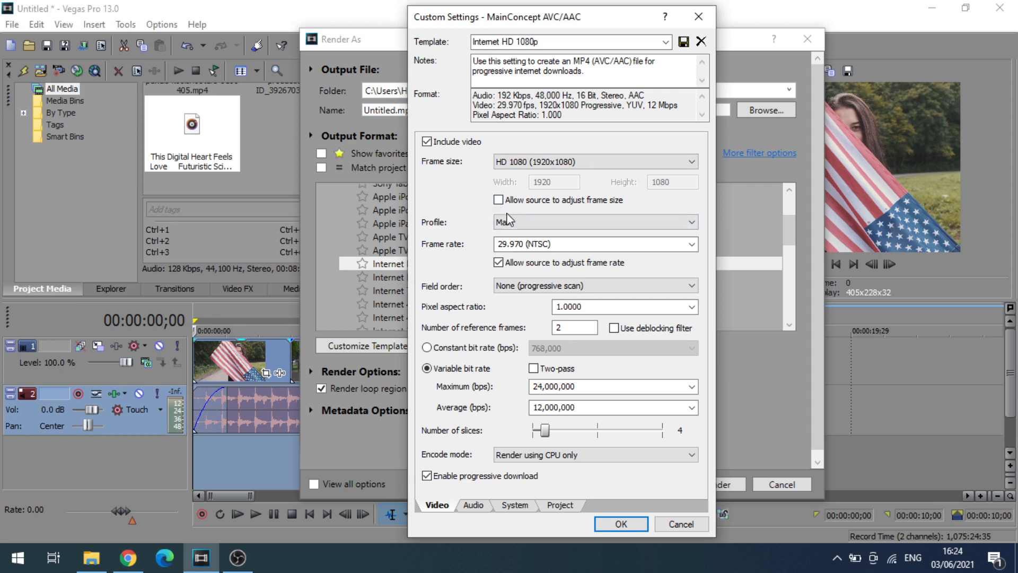
left_click(532, 224)
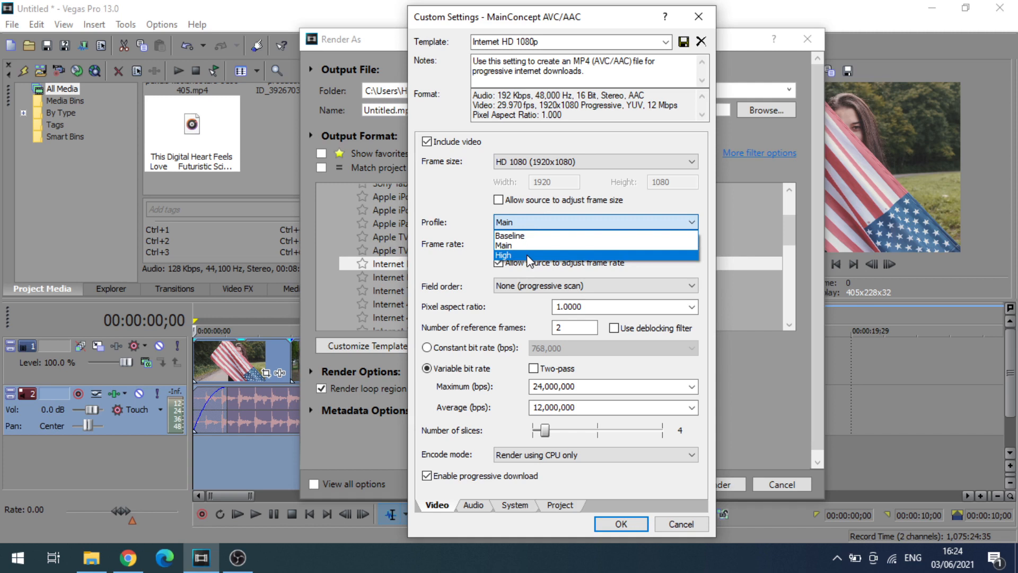
left_click(529, 255)
key("Tab")
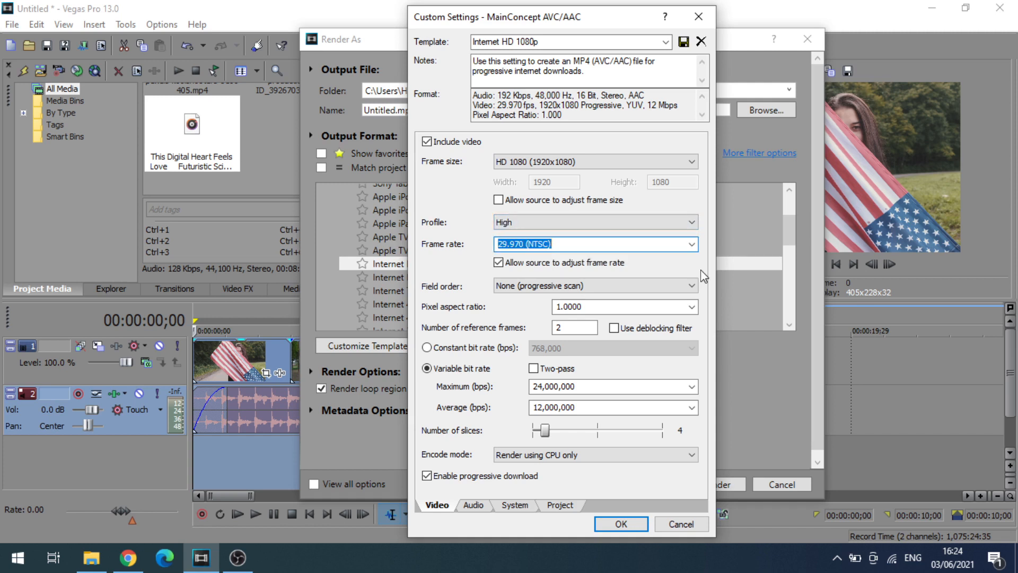
Set the frame rate to 24.000 (Film) and disable the option allowing the source to adjust the frame rate
left_click(692, 244)
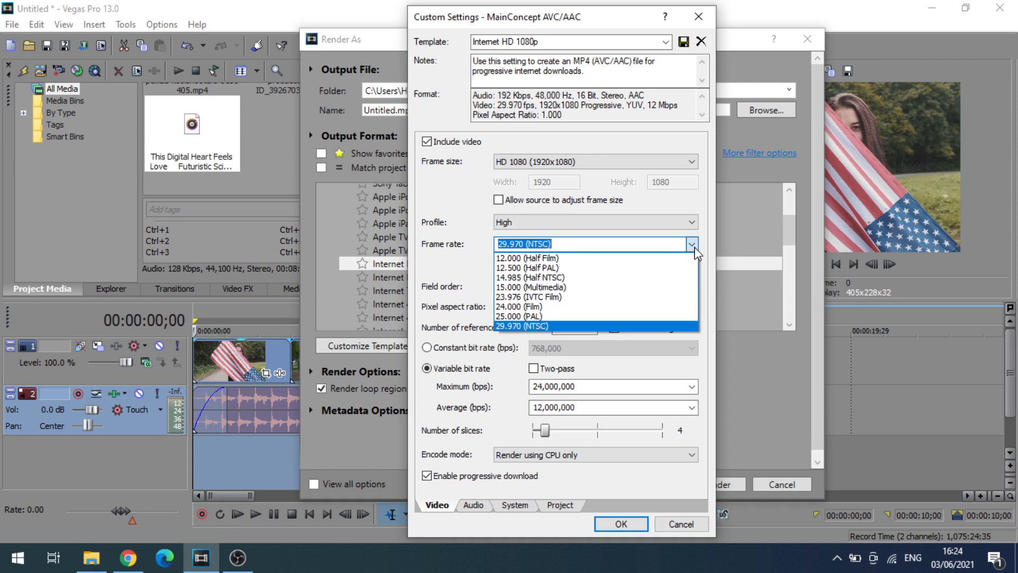
left_click(627, 308)
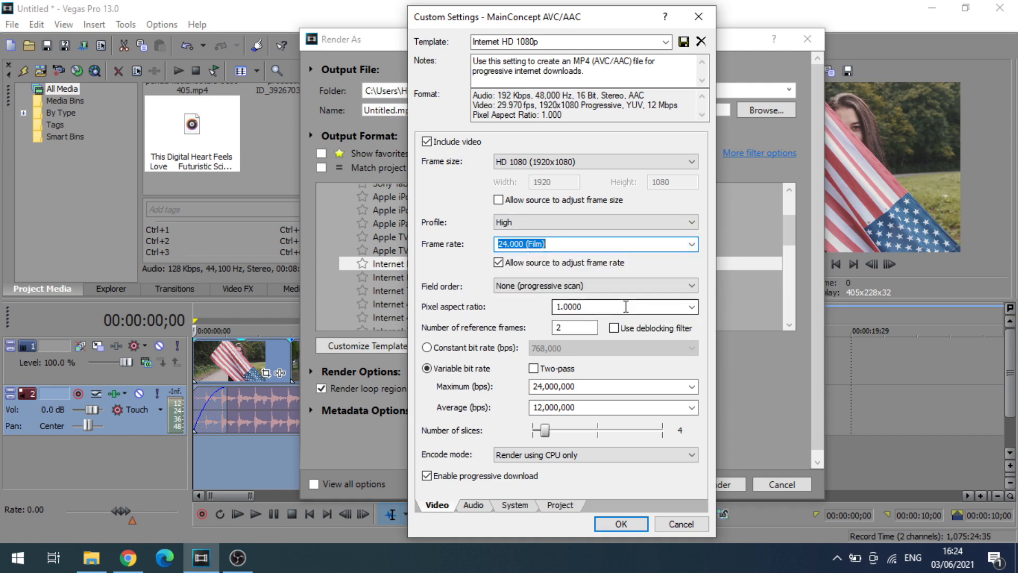
left_click(498, 262)
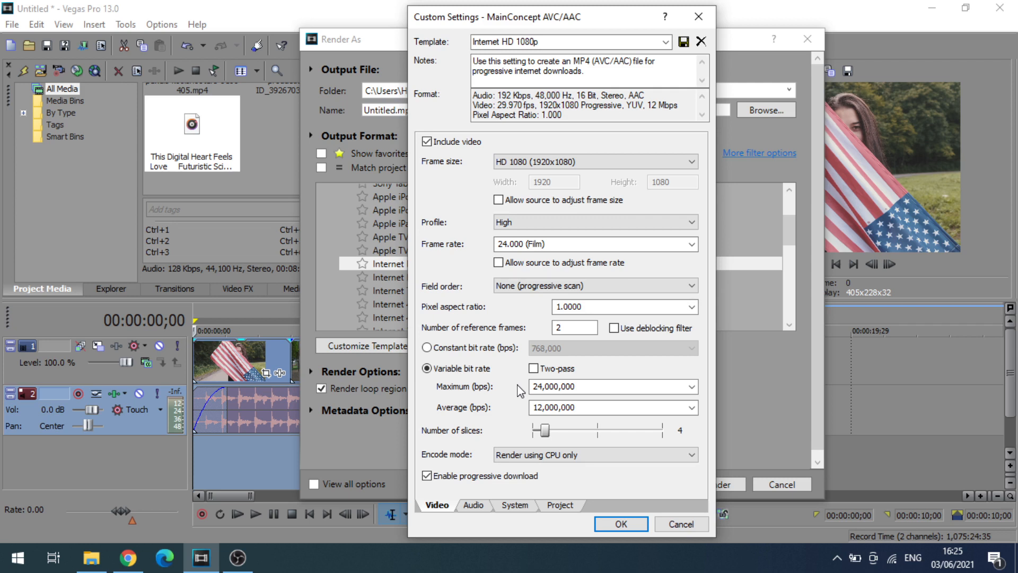
Check the template's system and audio settings, return to the video settings, and accept the customized template
left_click(514, 504)
left_click(475, 504)
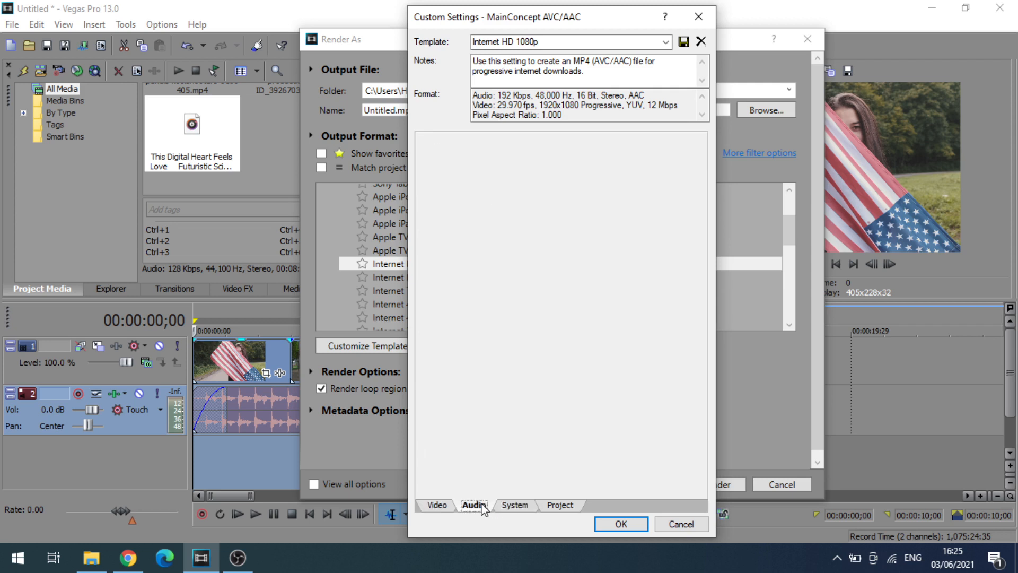
left_click(436, 507)
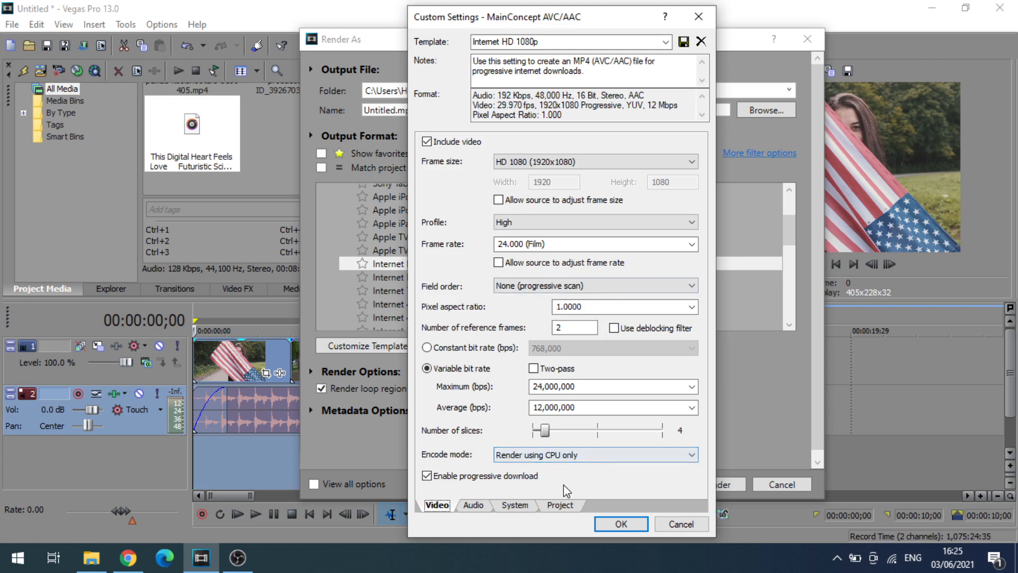
left_click(620, 523)
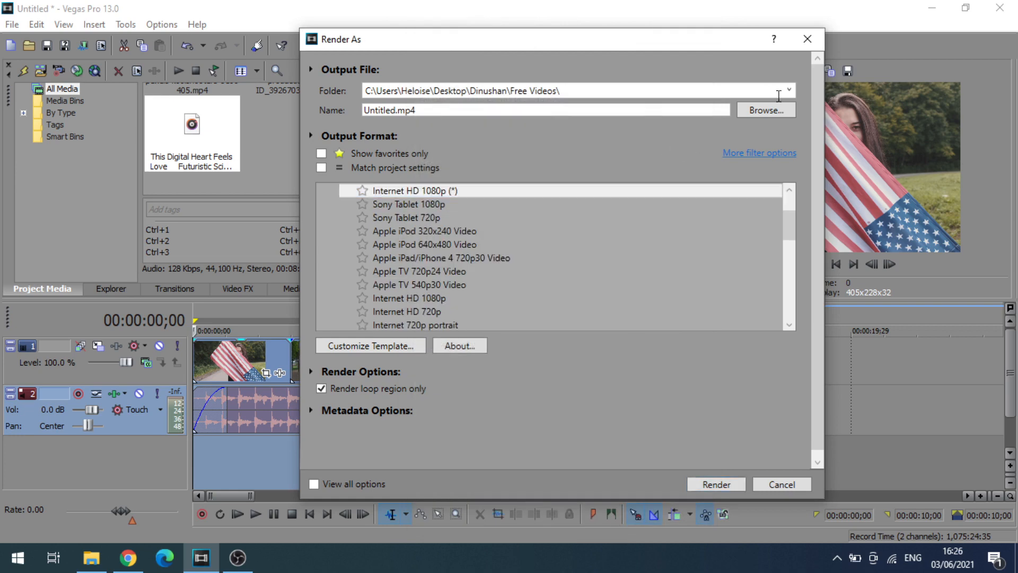
Set the render output file name to Darko in the Free Videos folder
left_click(777, 111)
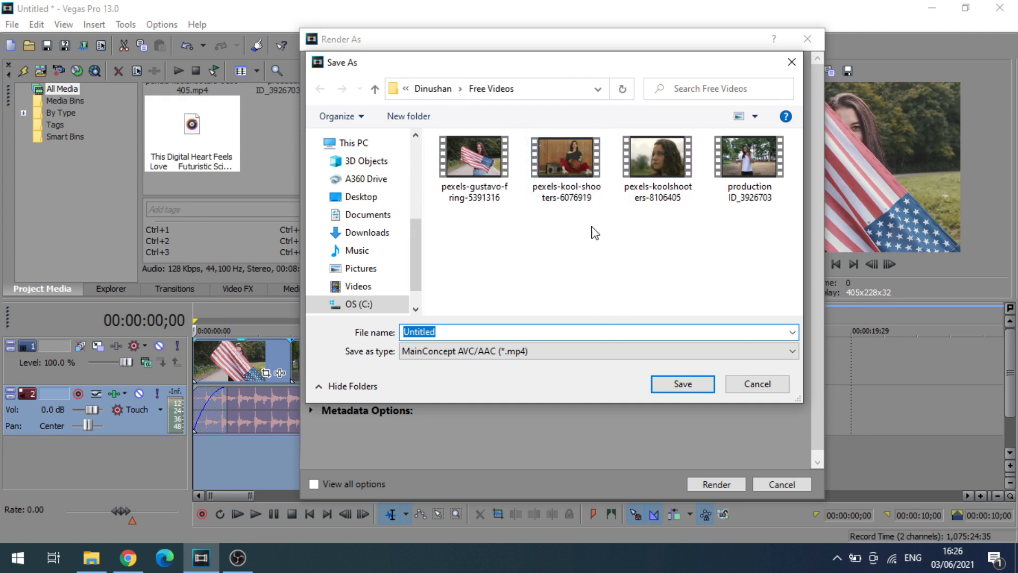
left_click(464, 333)
left_click_drag(483, 332, 369, 332)
type("Darko")
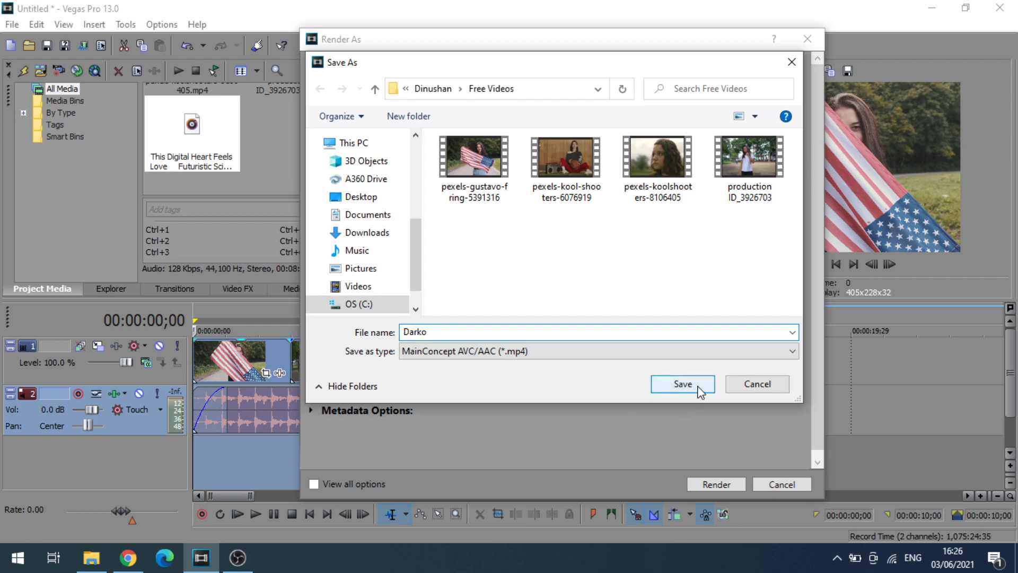
left_click(683, 383)
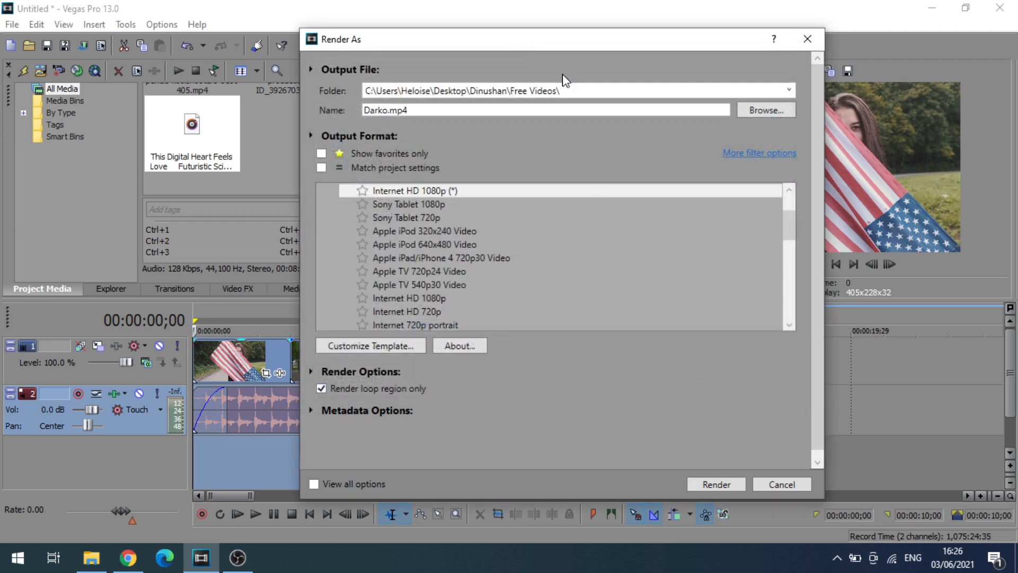
Check the output folder and file name, and start rendering Darko.mp4
left_click_drag(563, 90, 350, 74)
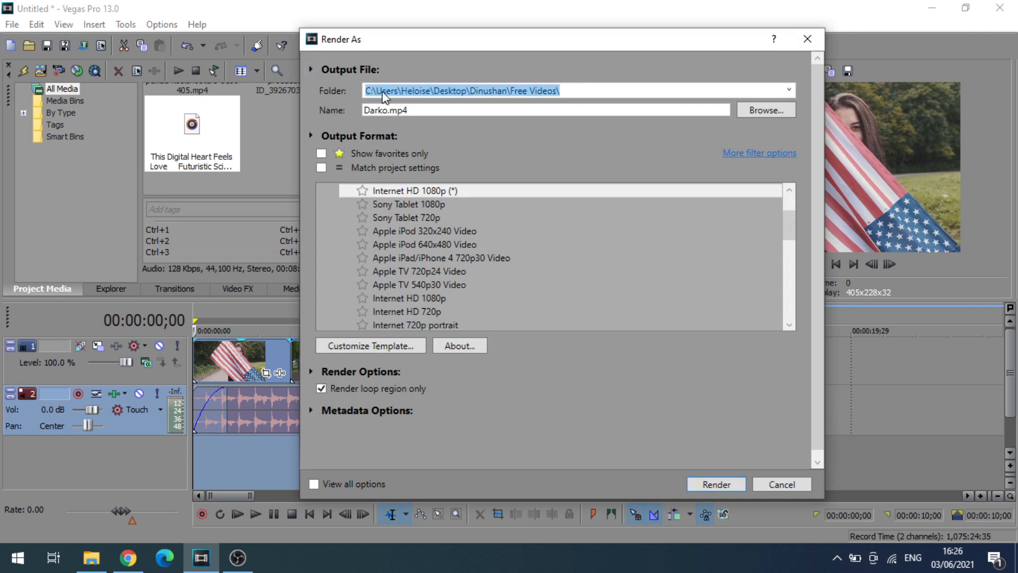
left_click(408, 109)
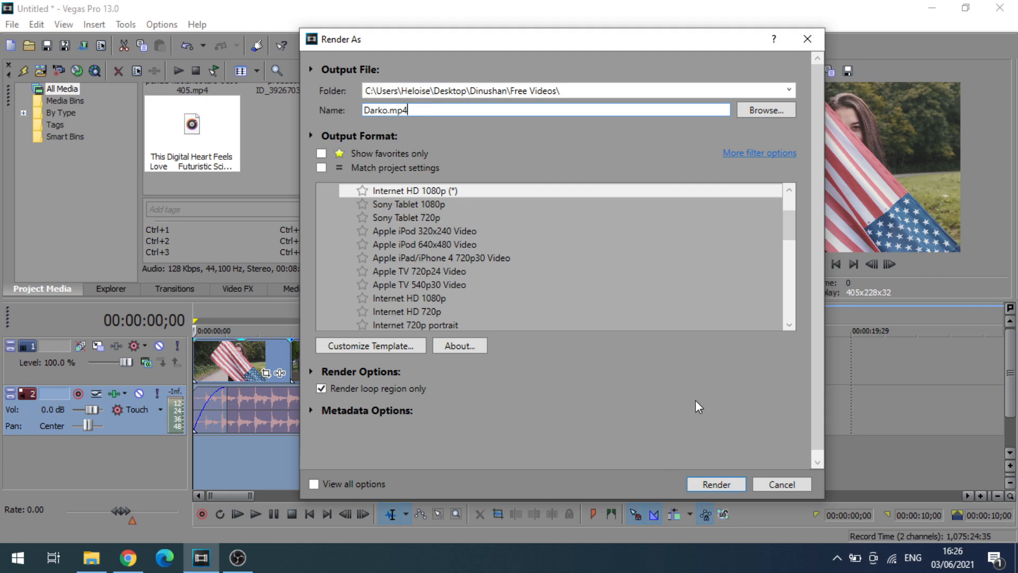
left_click(710, 482)
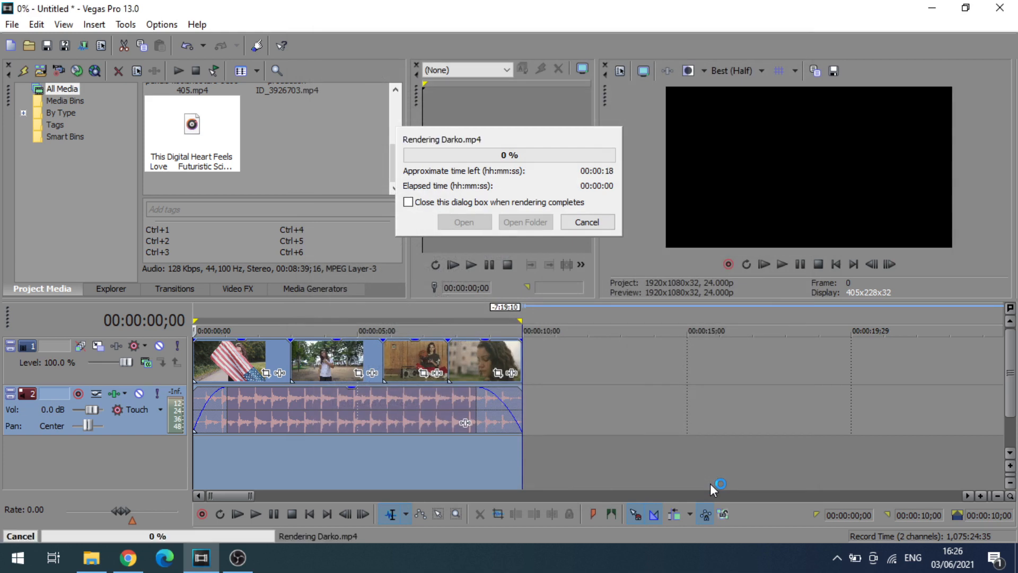